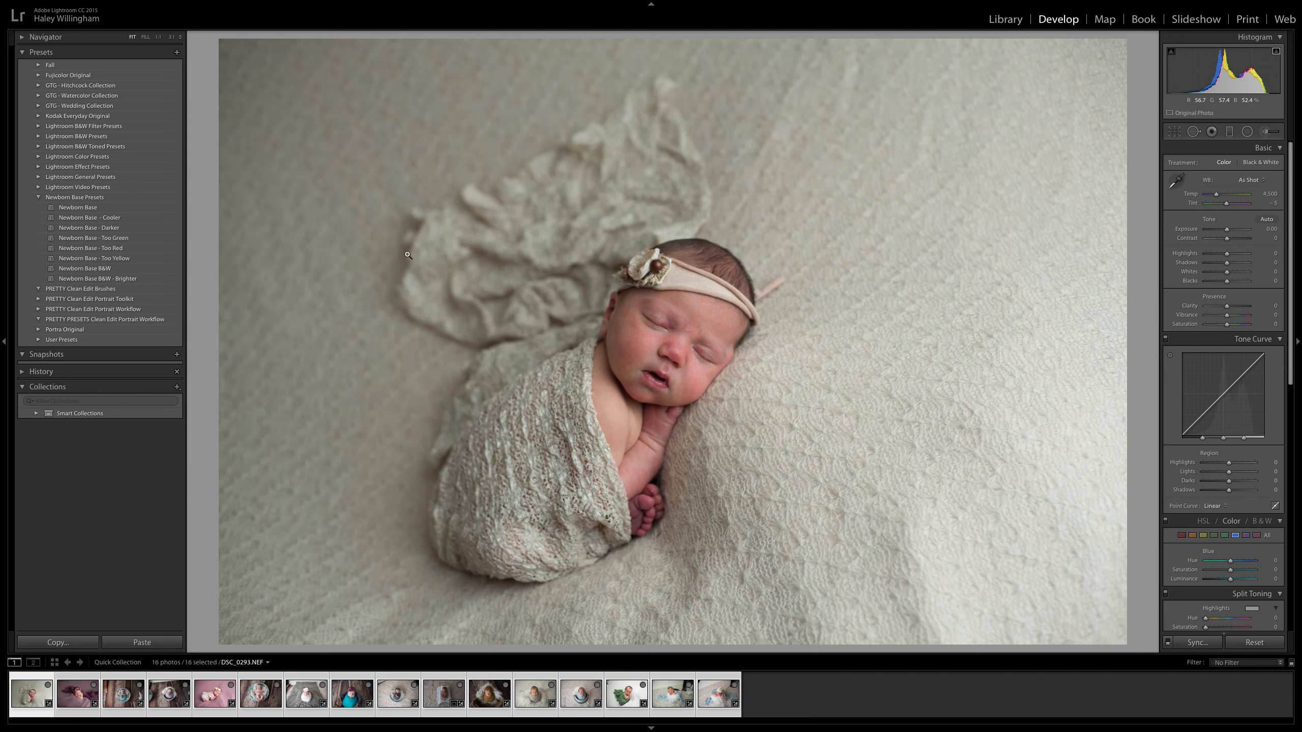
Apply the Newborn Base - Cooler preset to DSC_0293.NEF after trying Newborn Base, and raise the exposure to +0.40.
{"action": "left_click", "coordinate": [89, 208]}
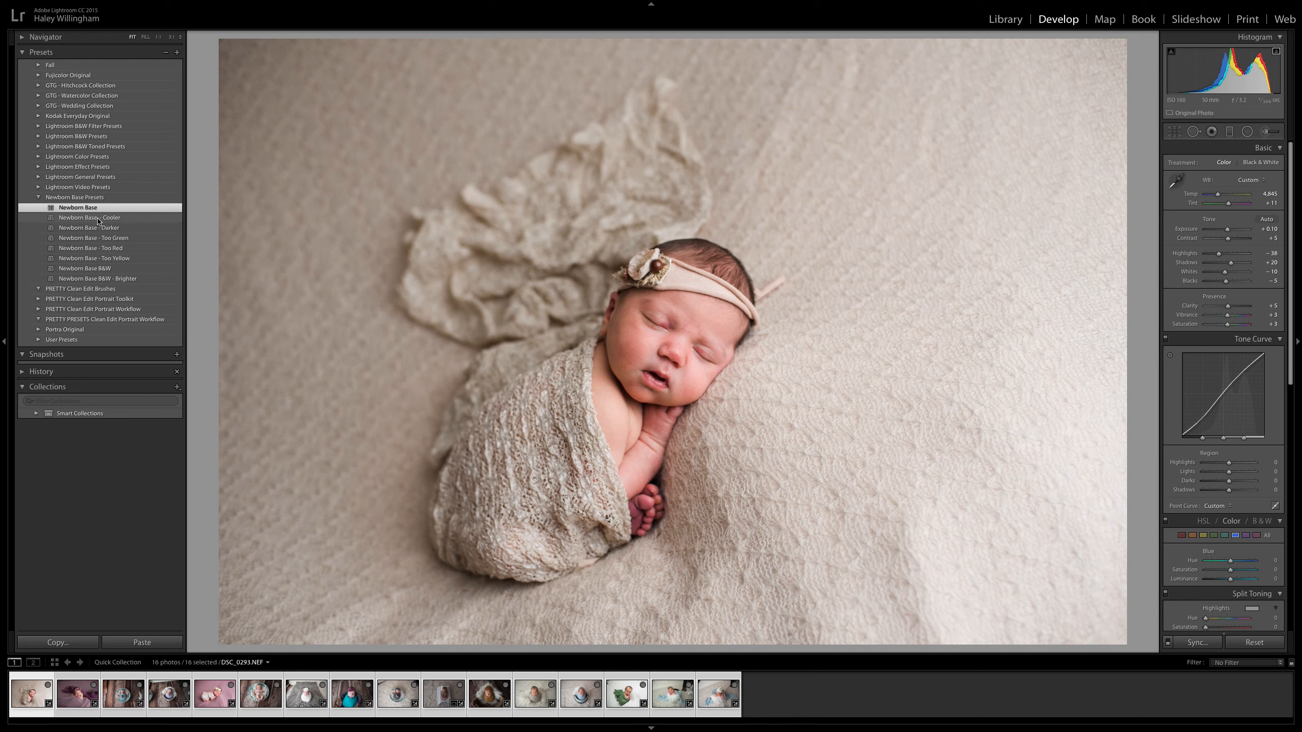
{"action": "left_click", "coordinate": [99, 221]}
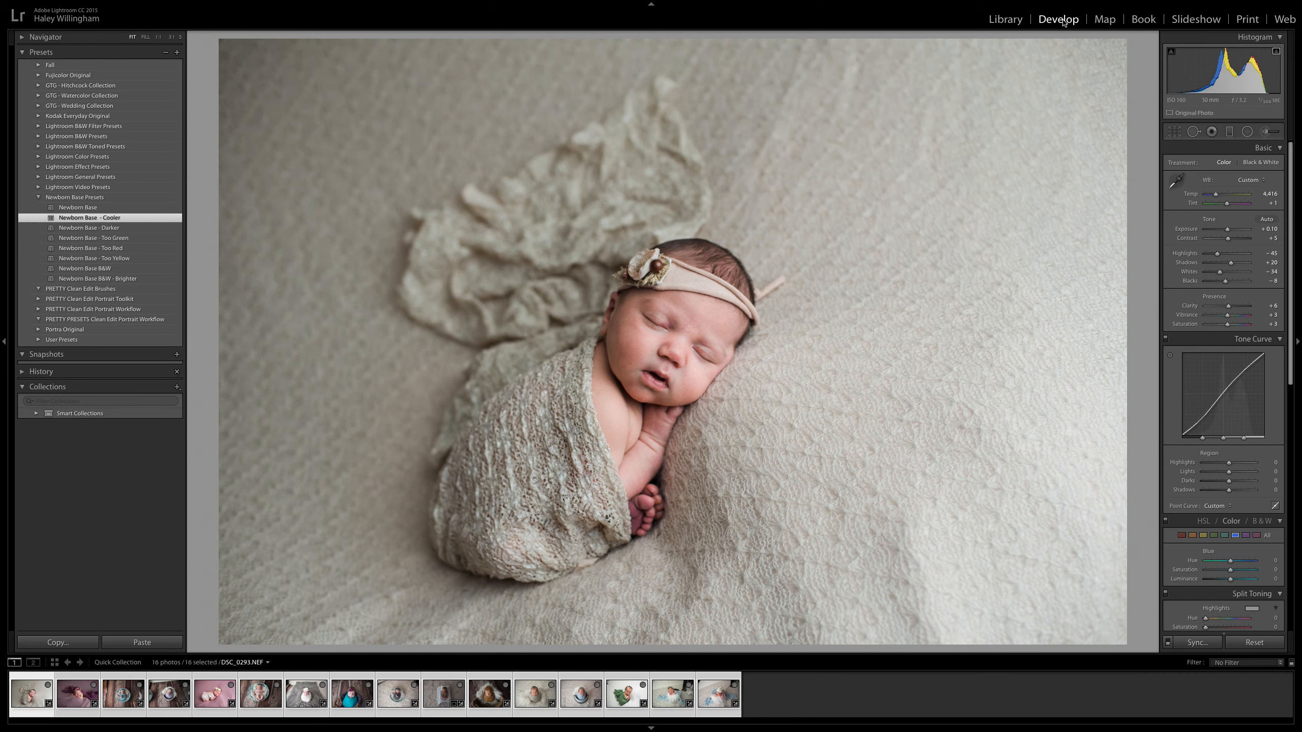
{"action": "left_click_drag", "start_coordinate": [1227, 229], "coordinate": [1230, 233]}
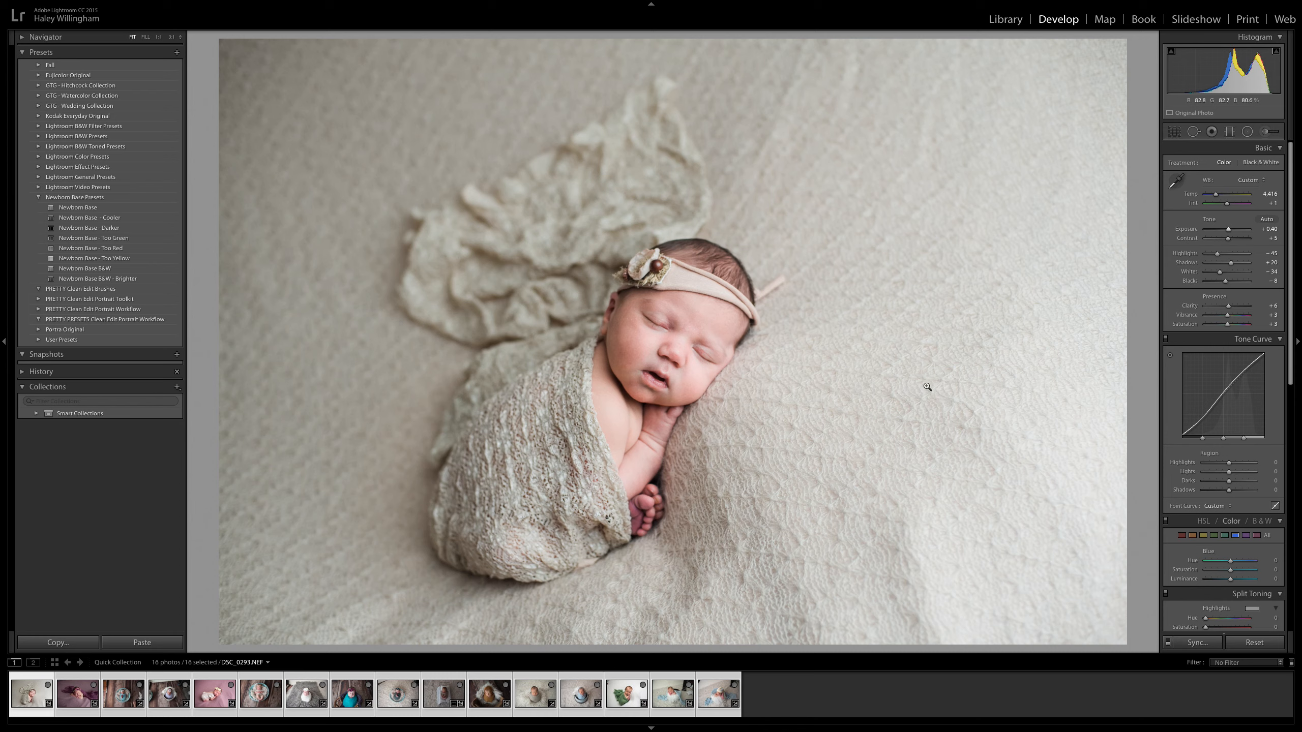
Compare the edited DSC_0293.NEF with its original by resetting the develop settings and undoing the reset, twice.
{"action": "left_click", "coordinate": [1249, 645]}
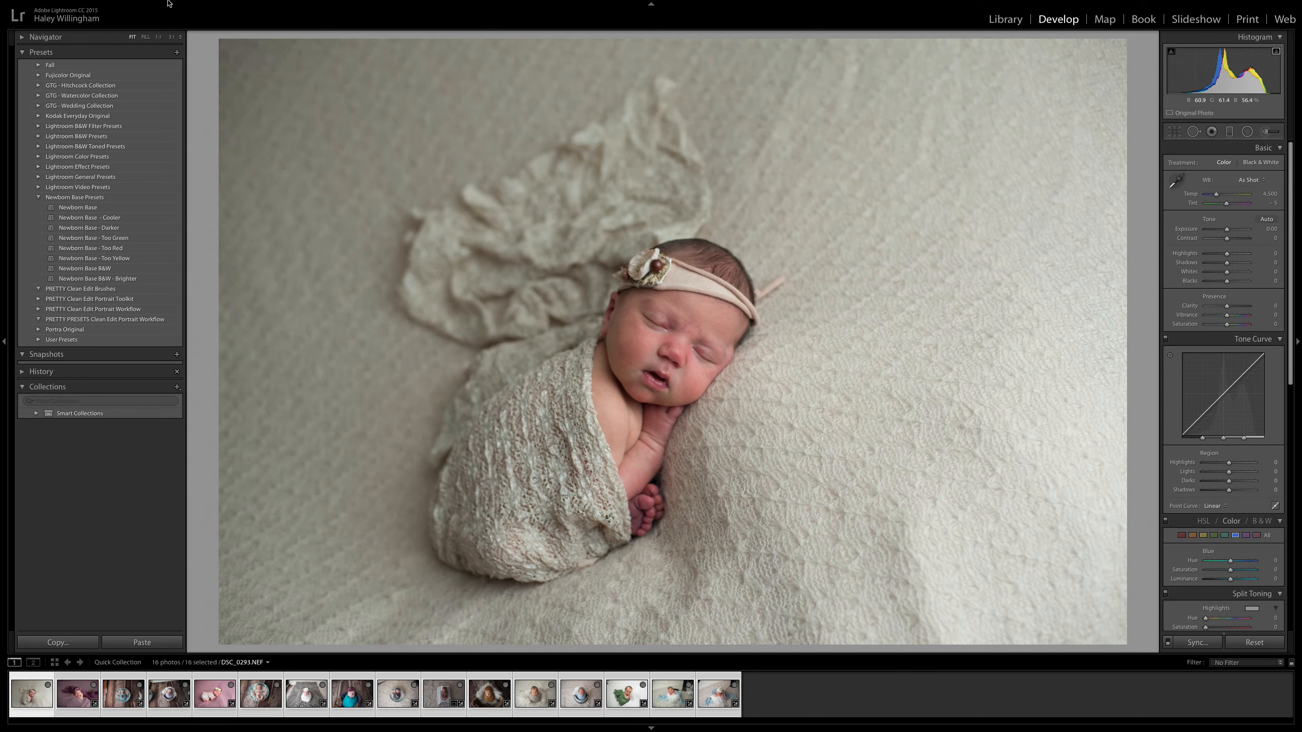
{"action": "mouse_move", "coordinate": [61, 3]}
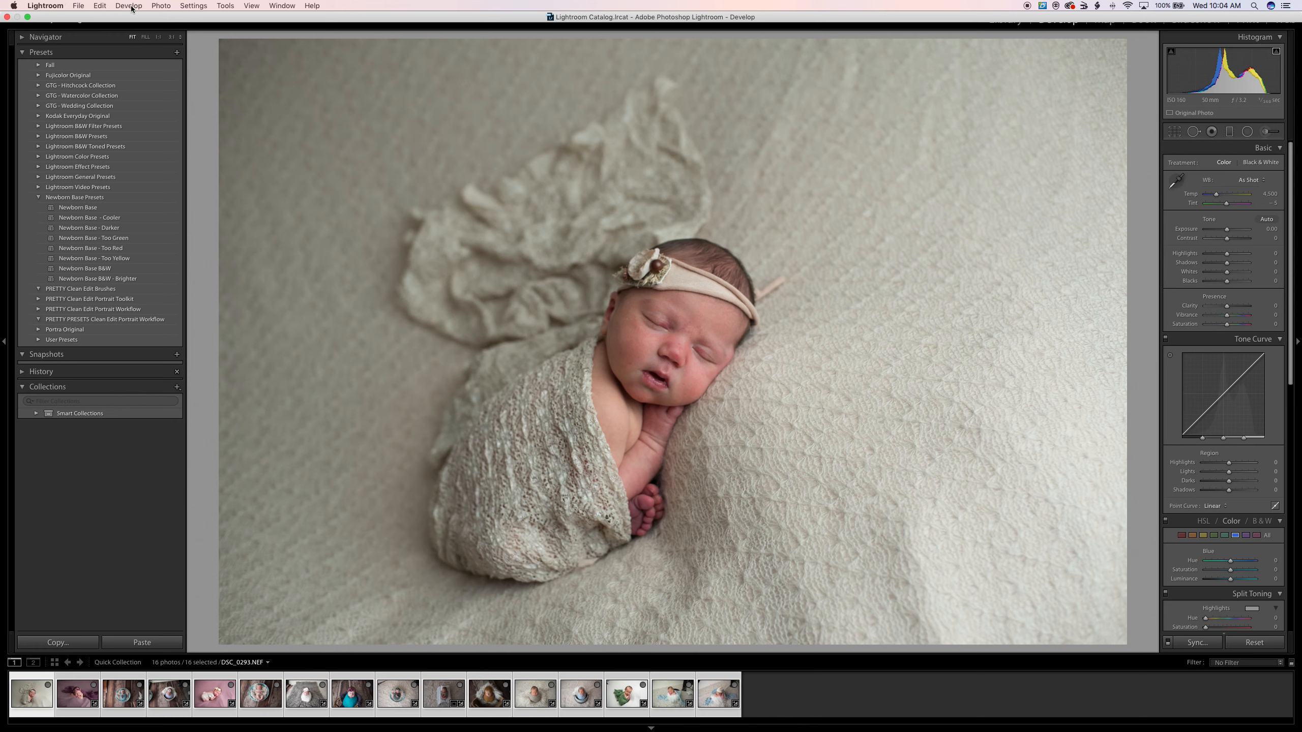
{"action": "left_click", "coordinate": [99, 7]}
{"action": "left_click", "coordinate": [106, 19]}
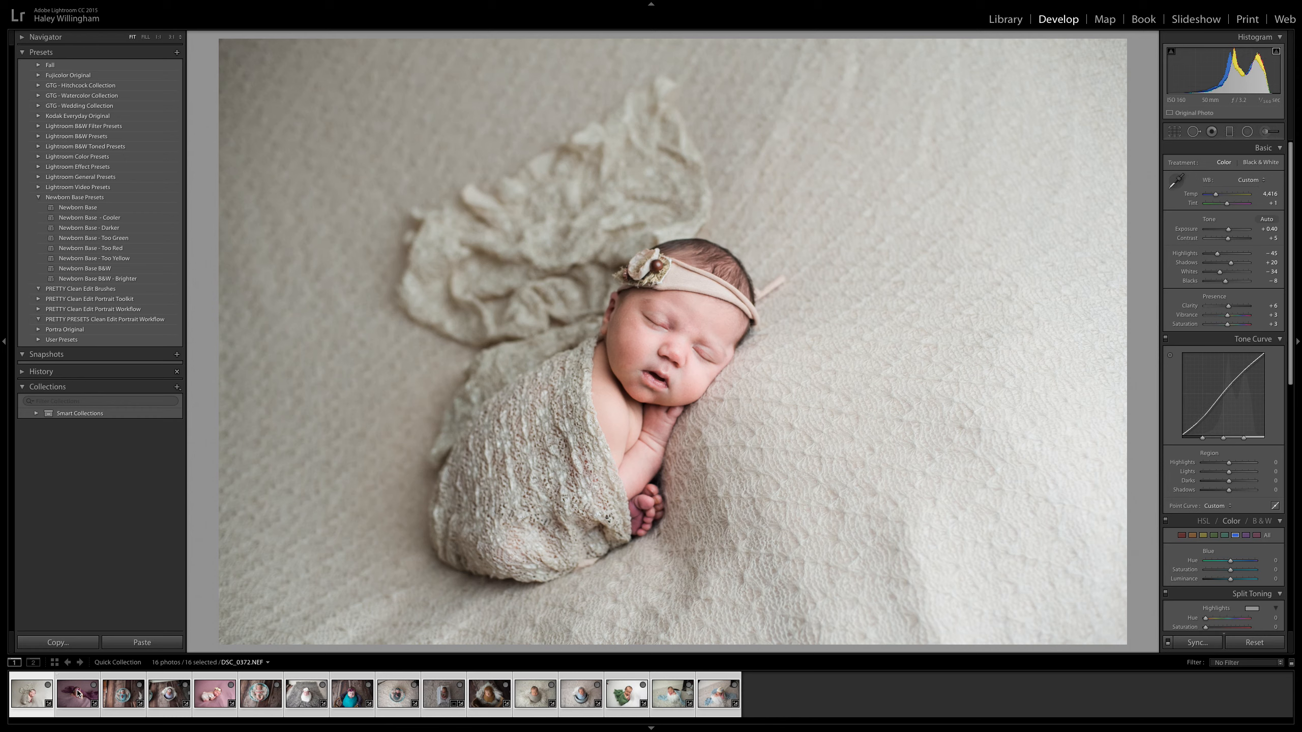
{"action": "left_click", "coordinate": [1233, 647]}
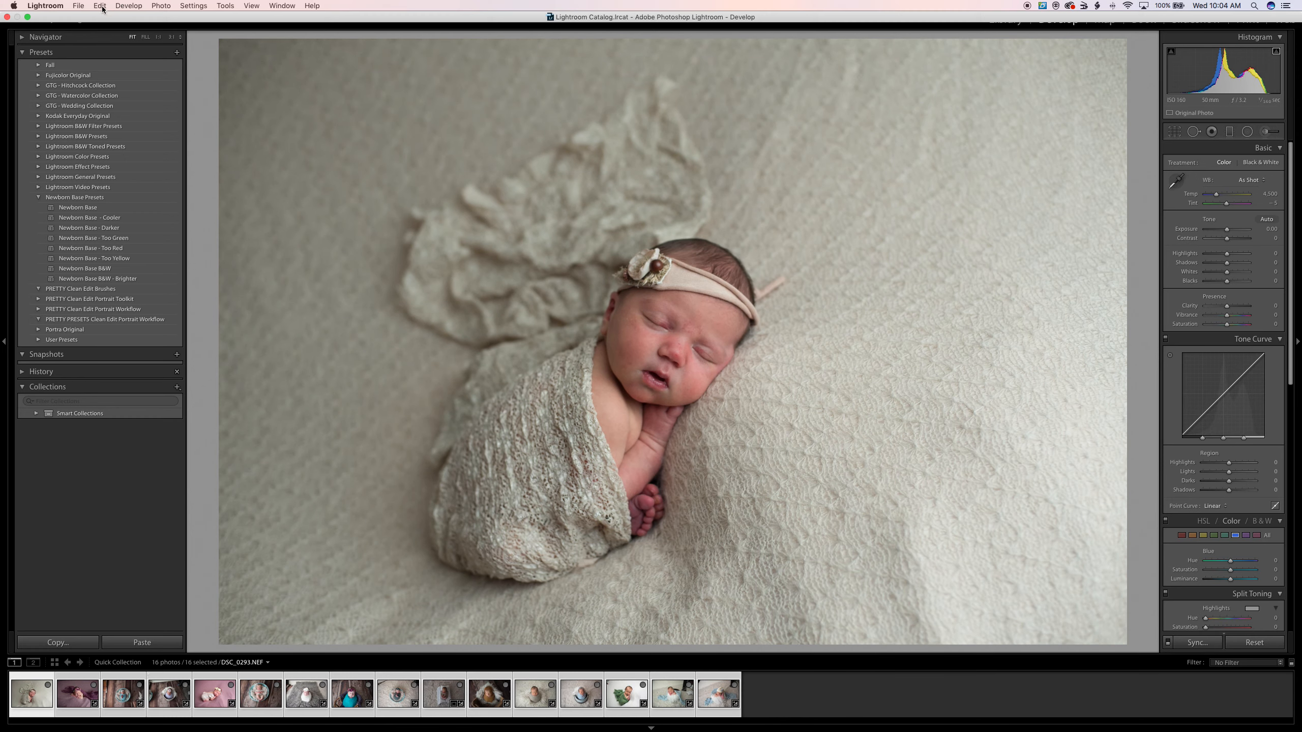
{"action": "left_click", "coordinate": [101, 6]}
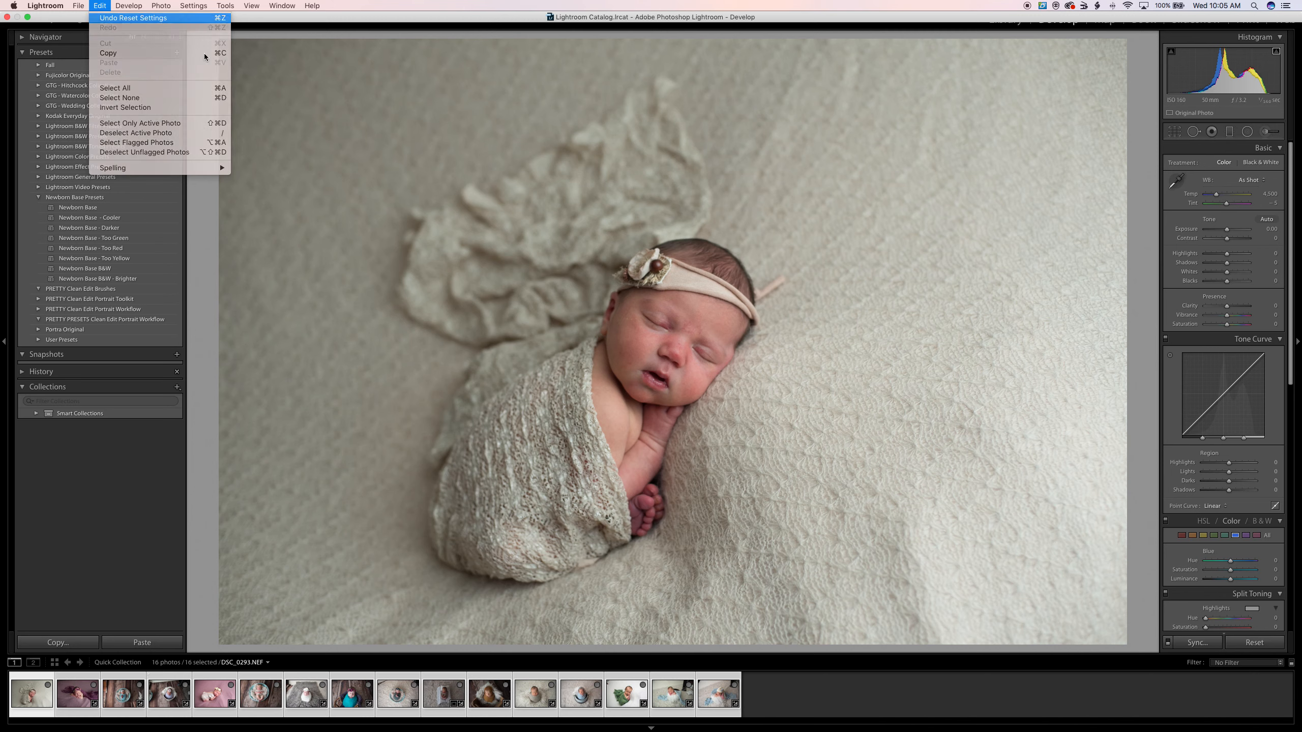
{"action": "left_click", "coordinate": [153, 17]}
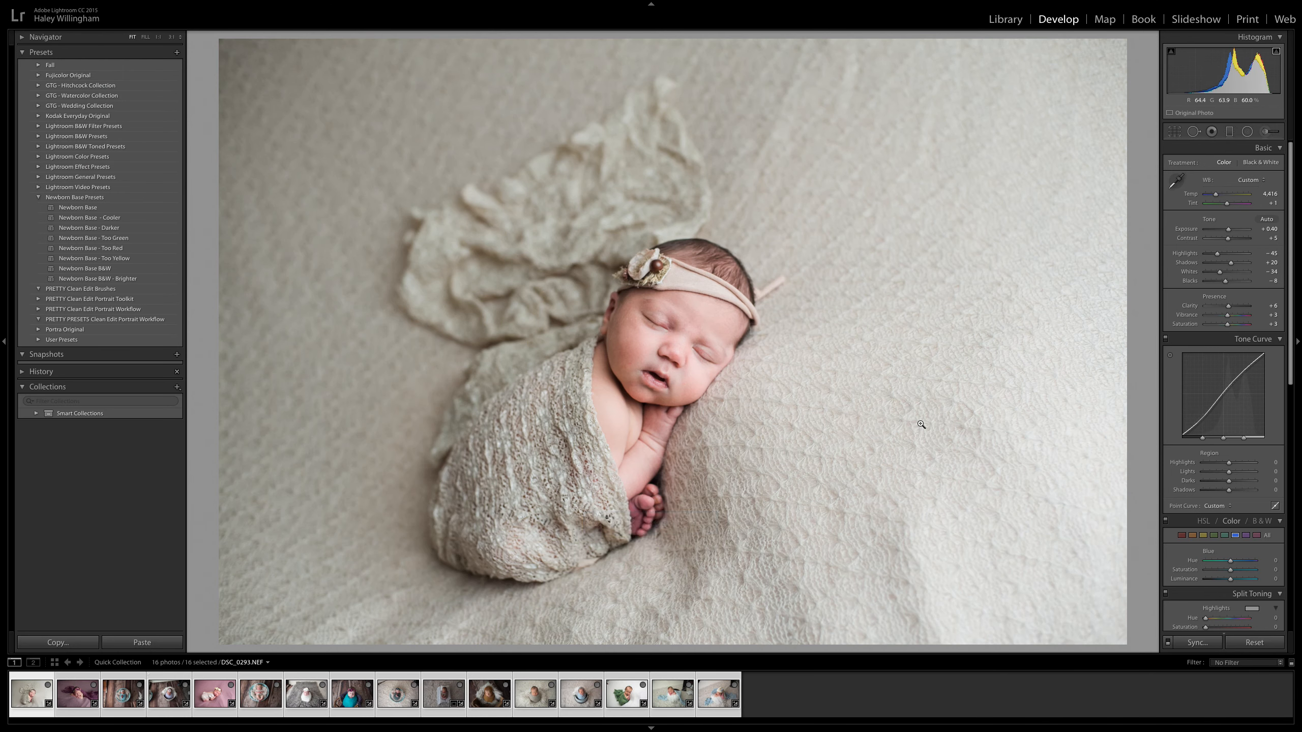
Try the Newborn Base and Cooler presets on DSC_0372.NEF, compare with the unedited original, and apply Newborn Base - Too Green.
{"action": "left_click", "coordinate": [84, 698]}
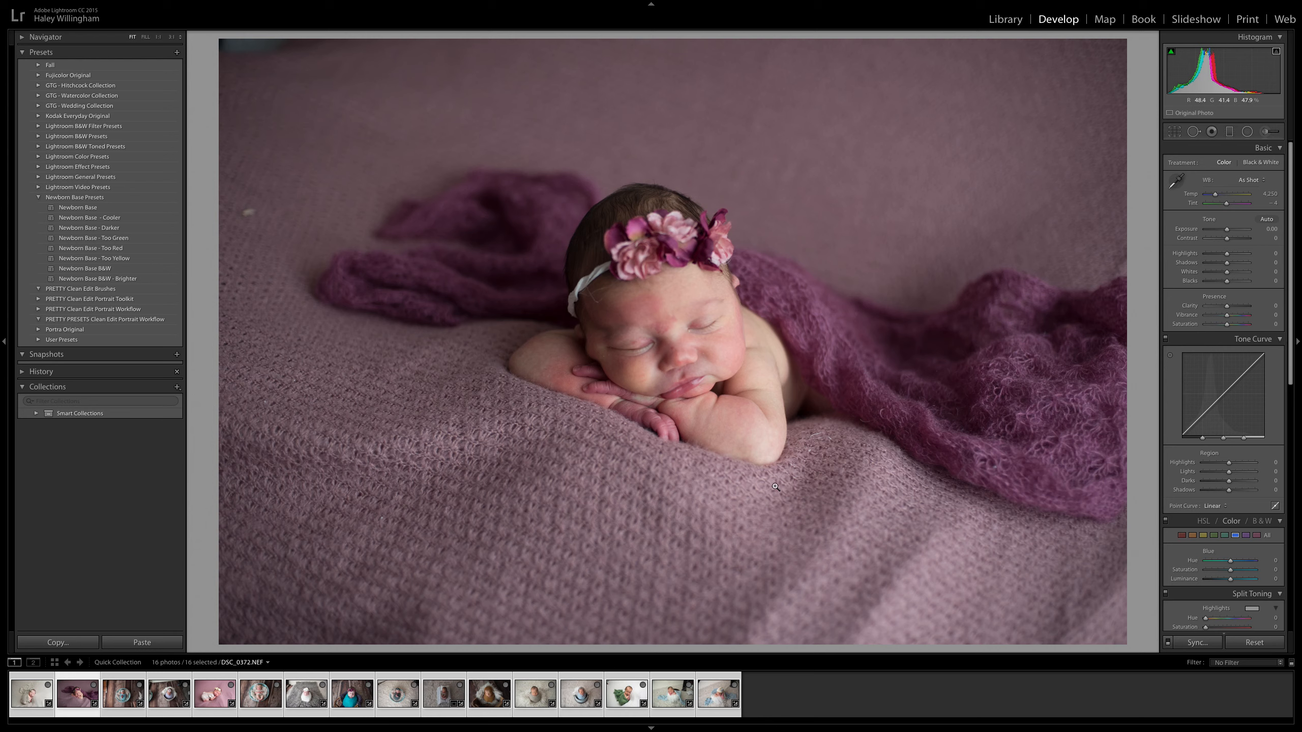
{"action": "left_click", "coordinate": [115, 211]}
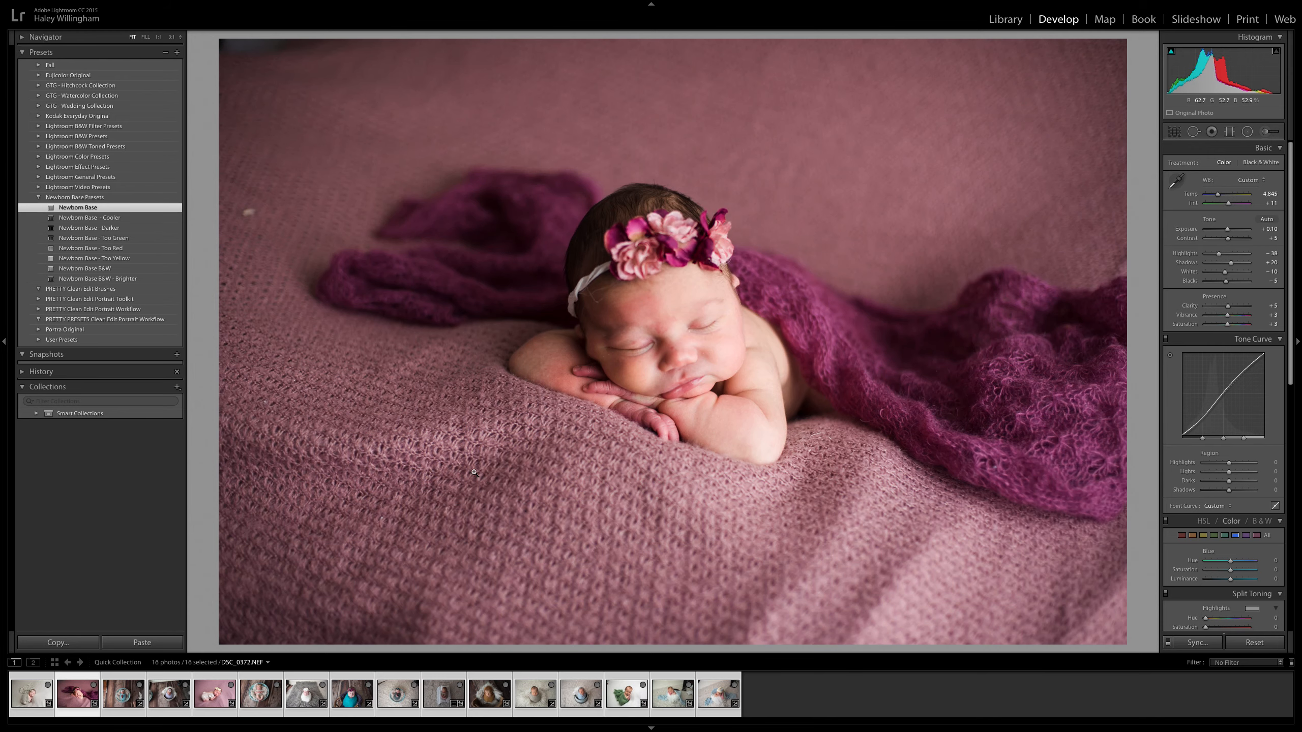
{"action": "left_click", "coordinate": [85, 218]}
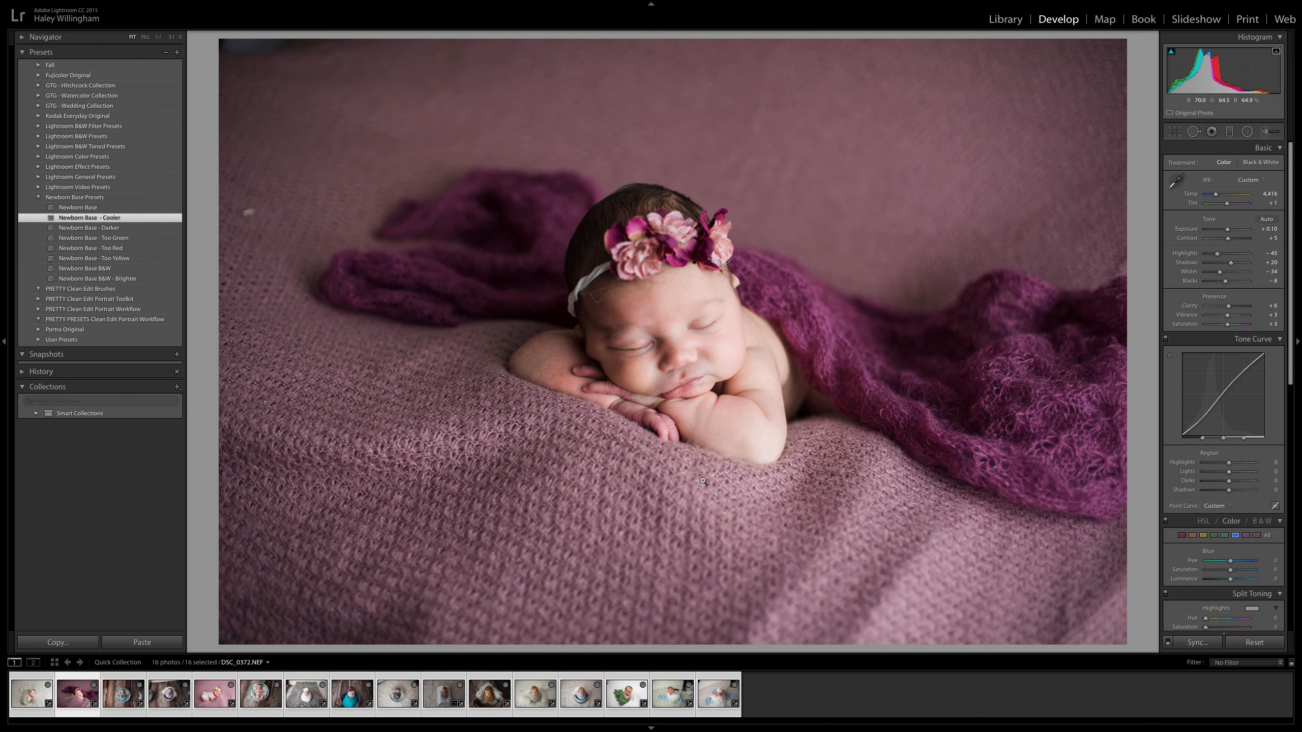
{"action": "left_click", "coordinate": [111, 239]}
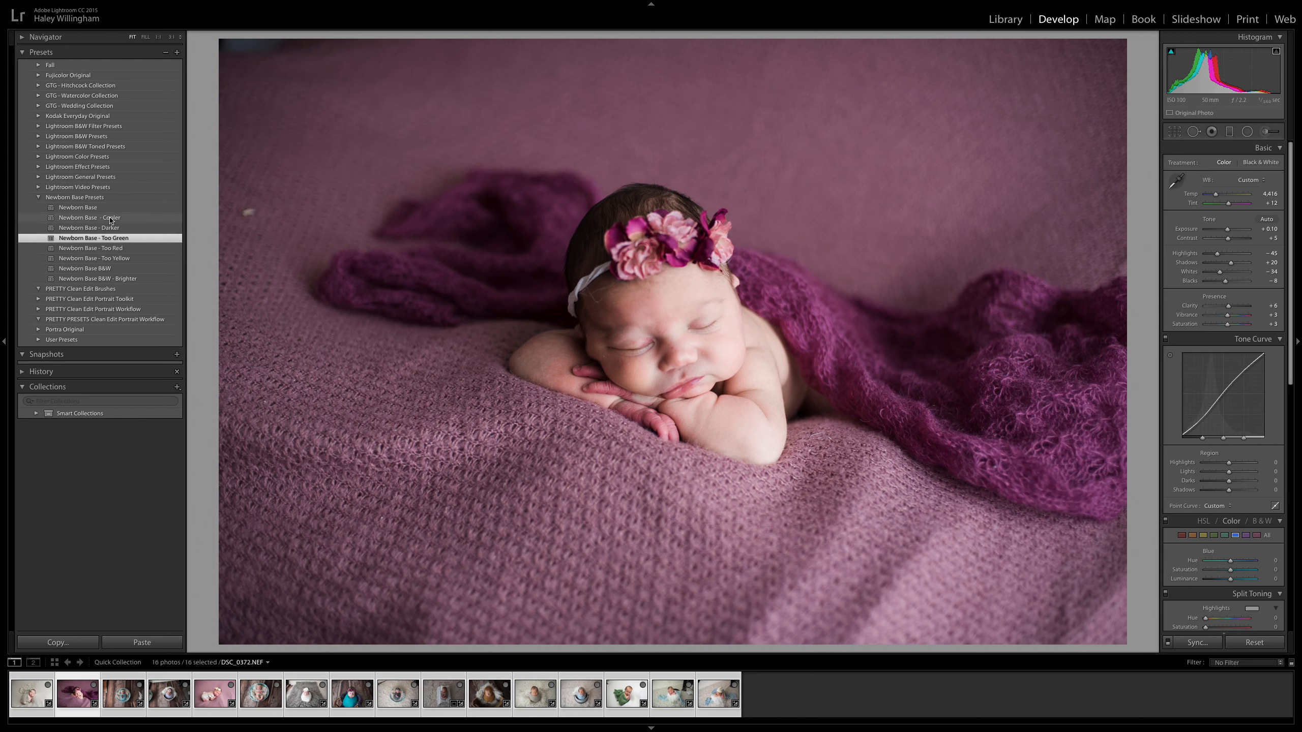
{"action": "left_click", "coordinate": [110, 220]}
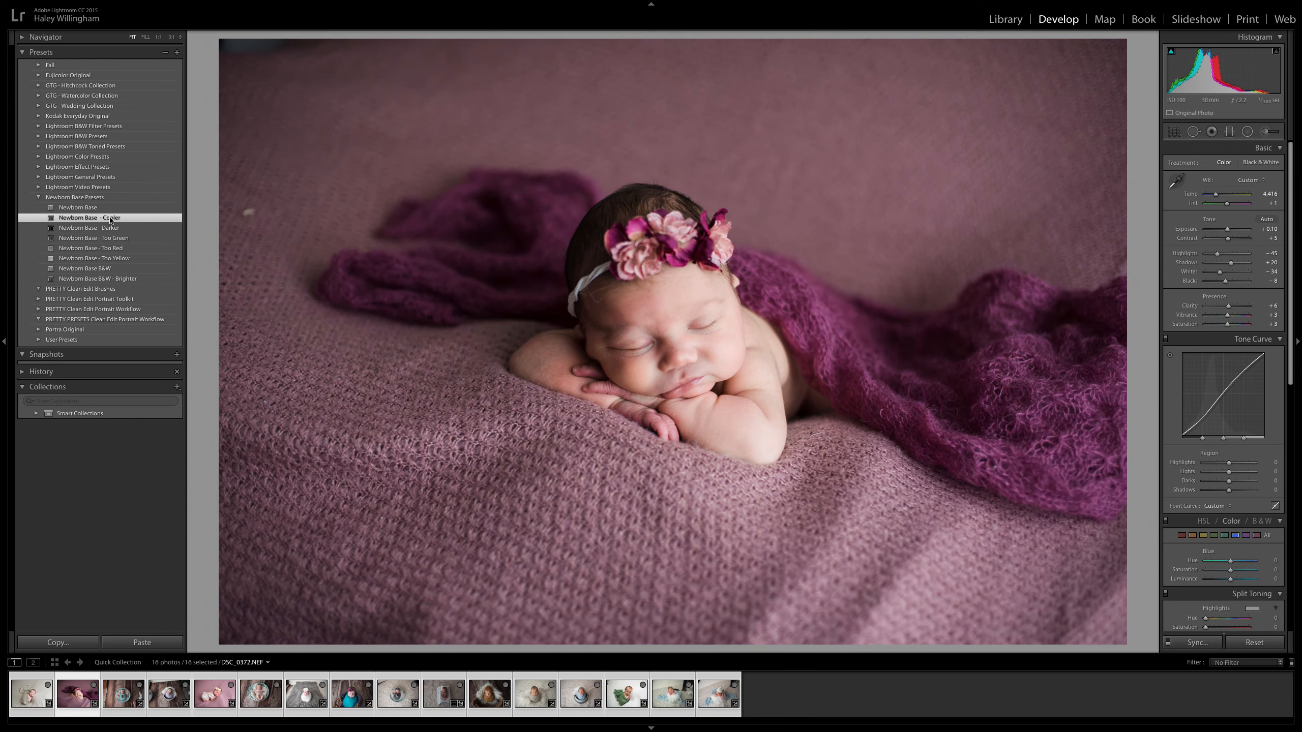
{"action": "left_click", "coordinate": [111, 240]}
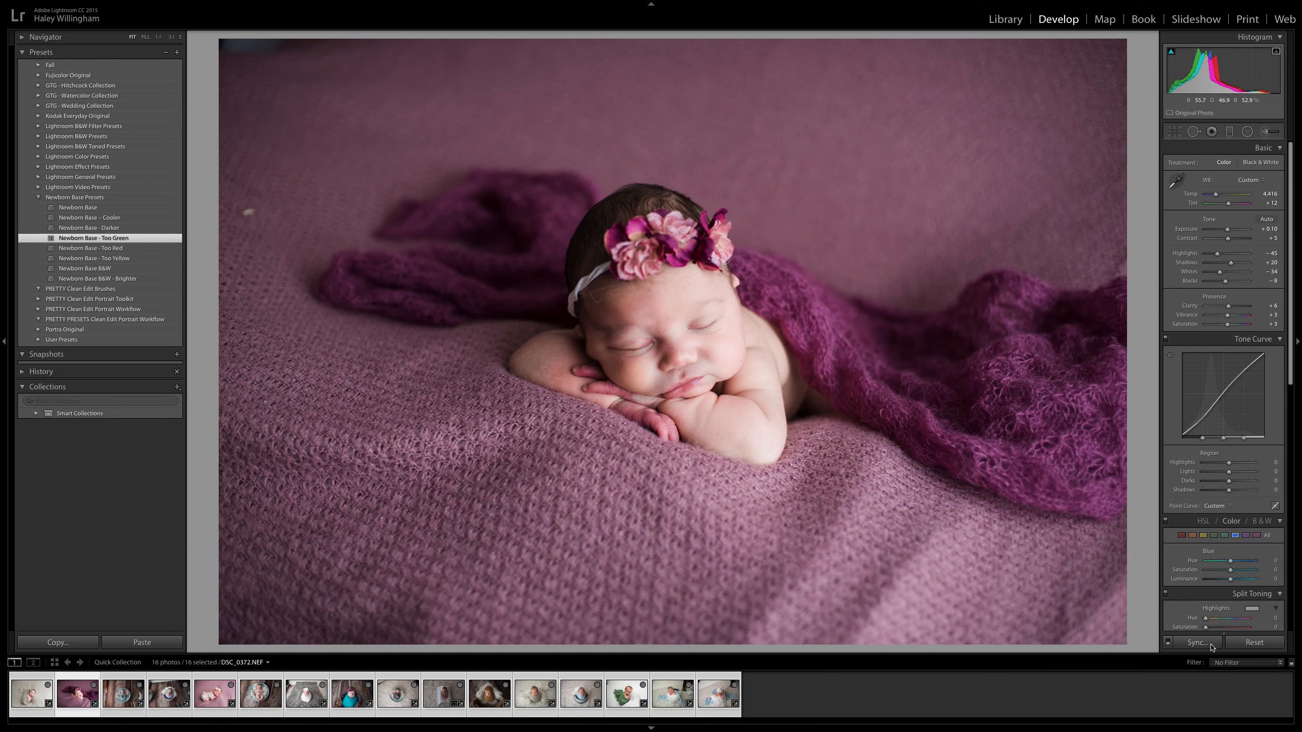
{"action": "left_click", "coordinate": [1254, 643]}
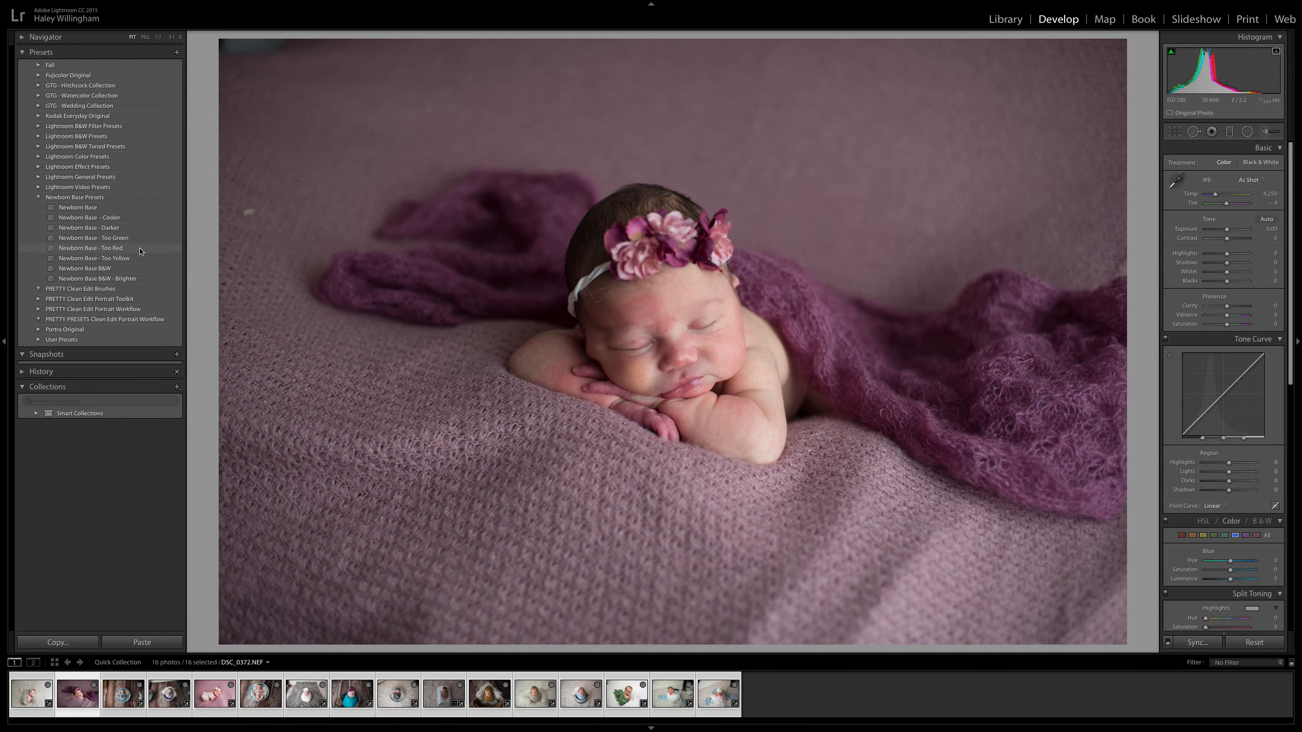
{"action": "left_click", "coordinate": [132, 242]}
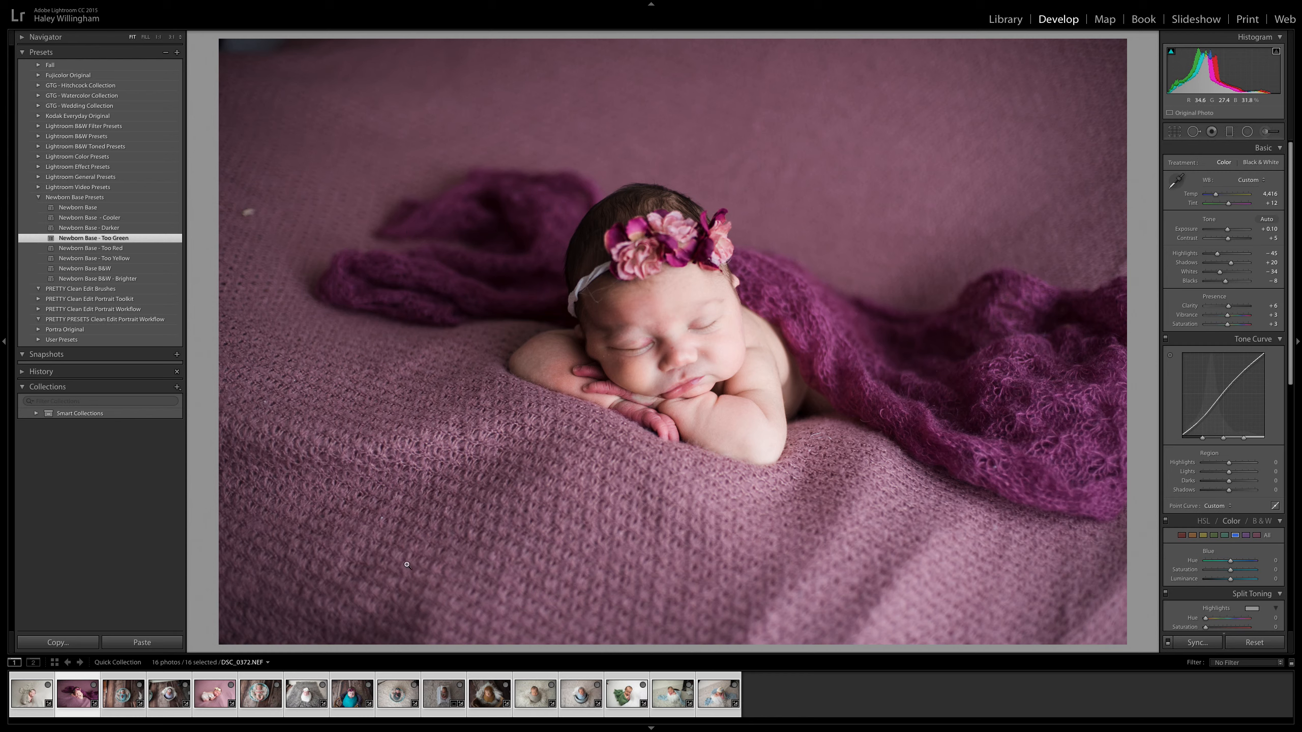
Sync the develop settings of DSC_0372.NEF to the similar pink-blanket photo DSC_0439.NEF.
{"action": "left_click", "coordinate": [220, 695]}
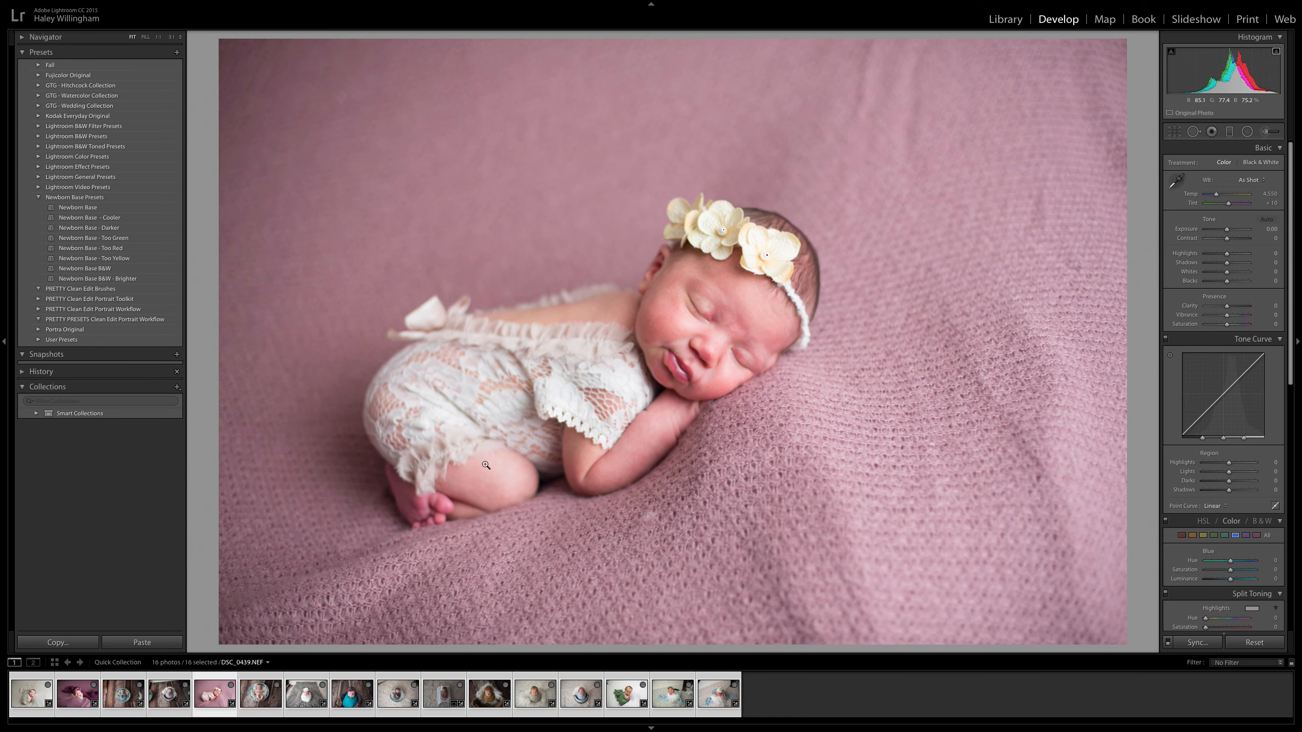
{"action": "left_click", "coordinate": [79, 698]}
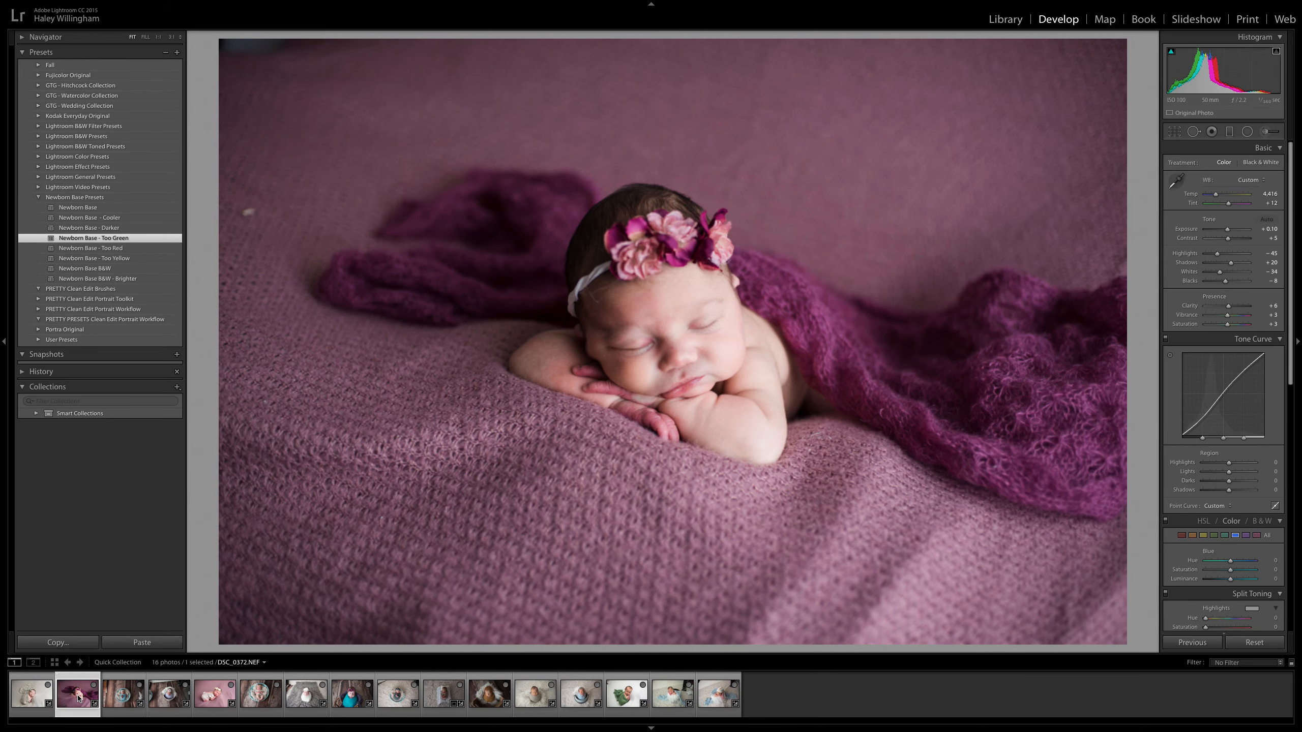
{"action": "left_click", "coordinate": [216, 696], "text": "ctrl"}
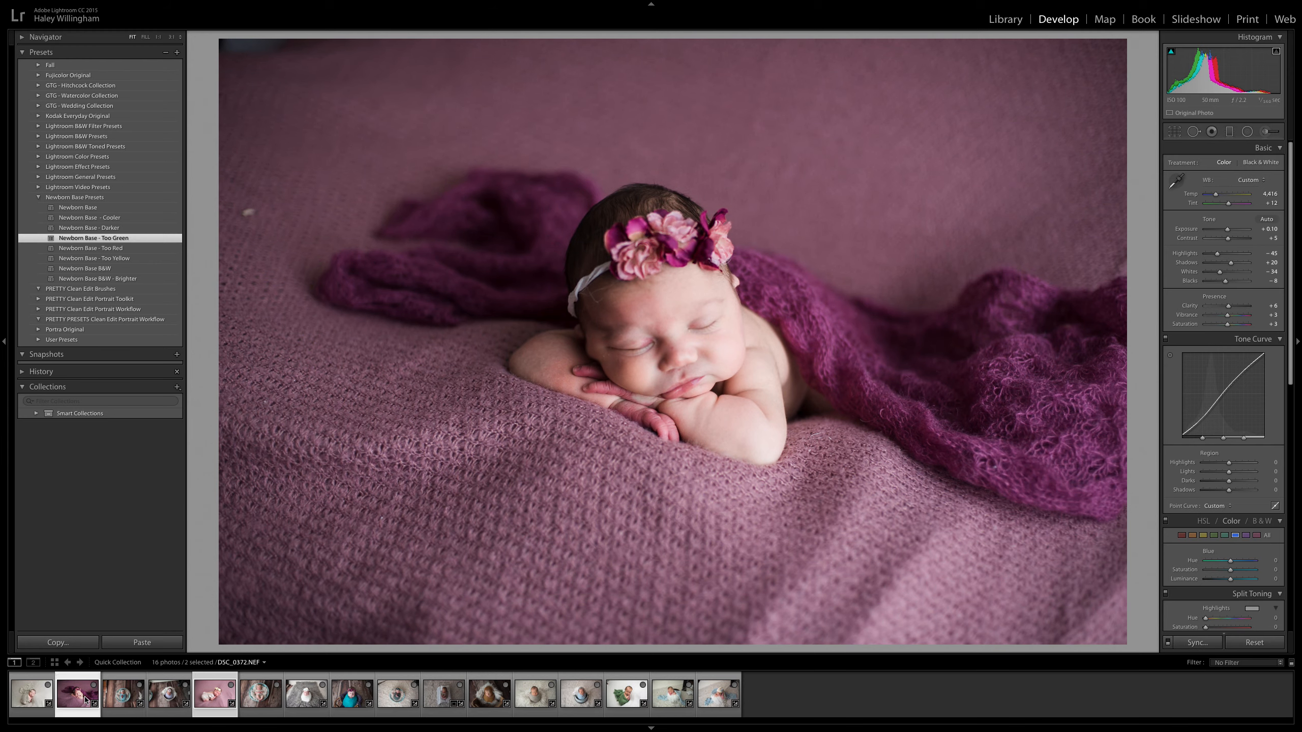
{"action": "left_click", "coordinate": [1197, 643]}
{"action": "left_click", "coordinate": [892, 248]}
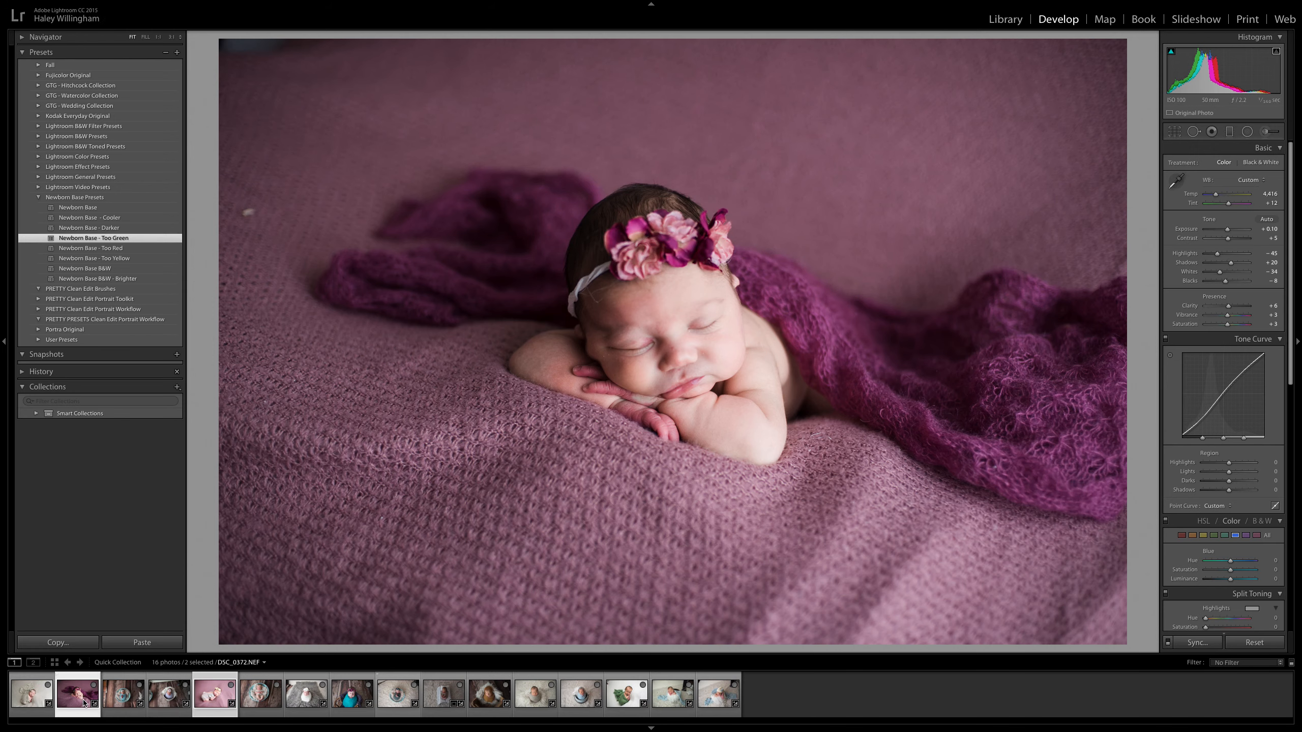
Set DSC_0439.NEF to exposure -0.05, highlights -58 and whites -49, and compare it with DSC_0372.NEF.
{"action": "left_click", "coordinate": [215, 698]}
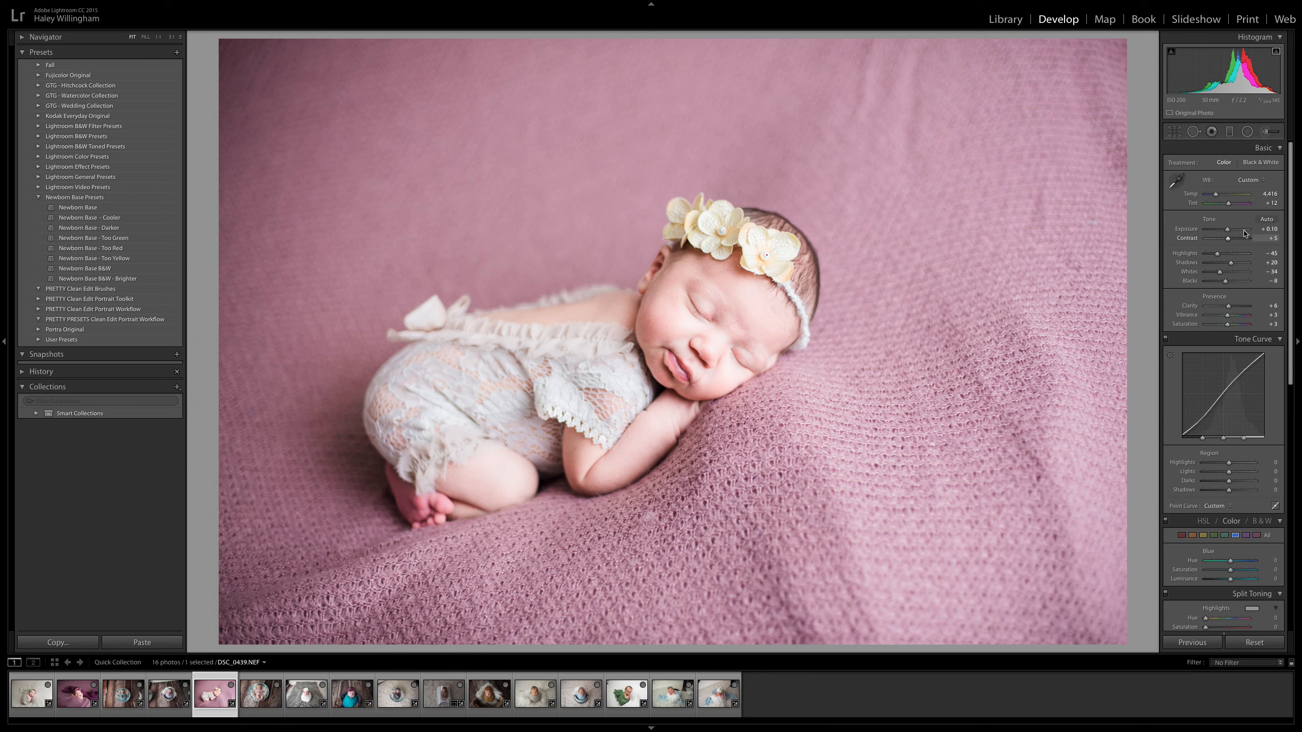
{"action": "left_click_drag", "start_coordinate": [1228, 232], "coordinate": [1217, 275]}
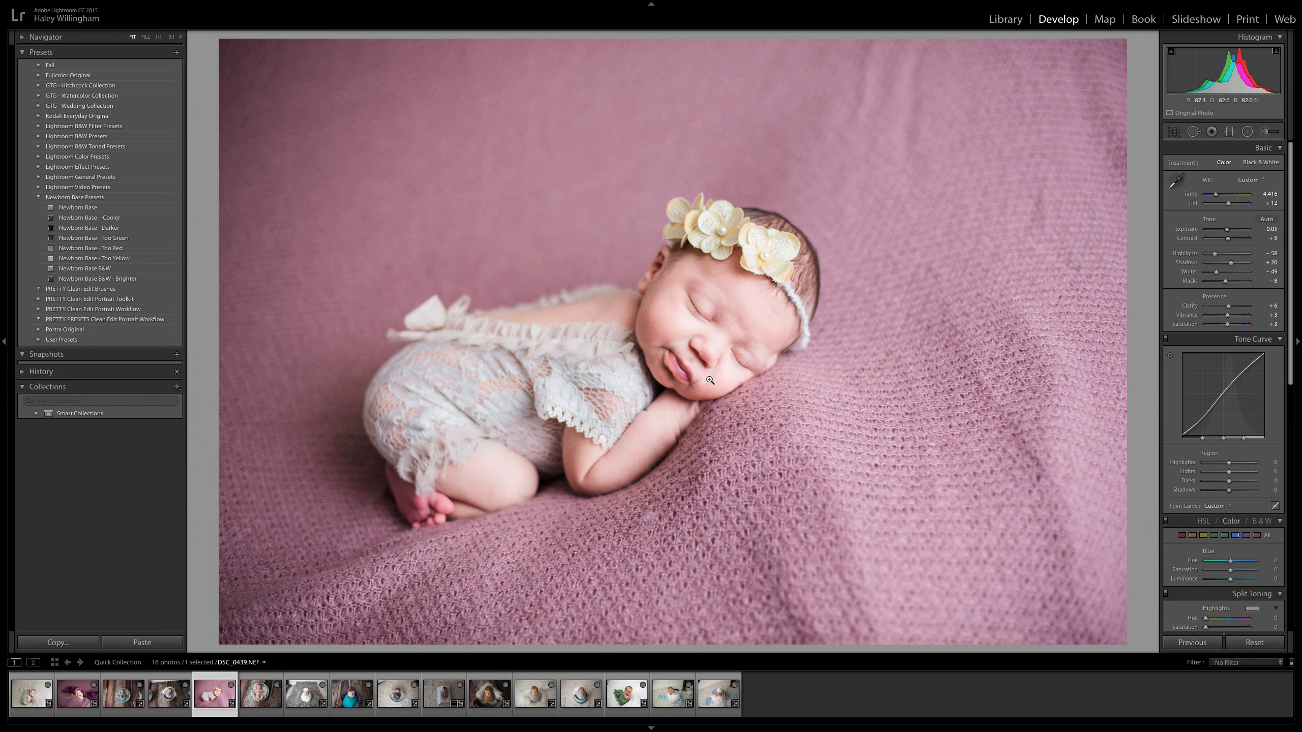
{"action": "left_click", "coordinate": [79, 700]}
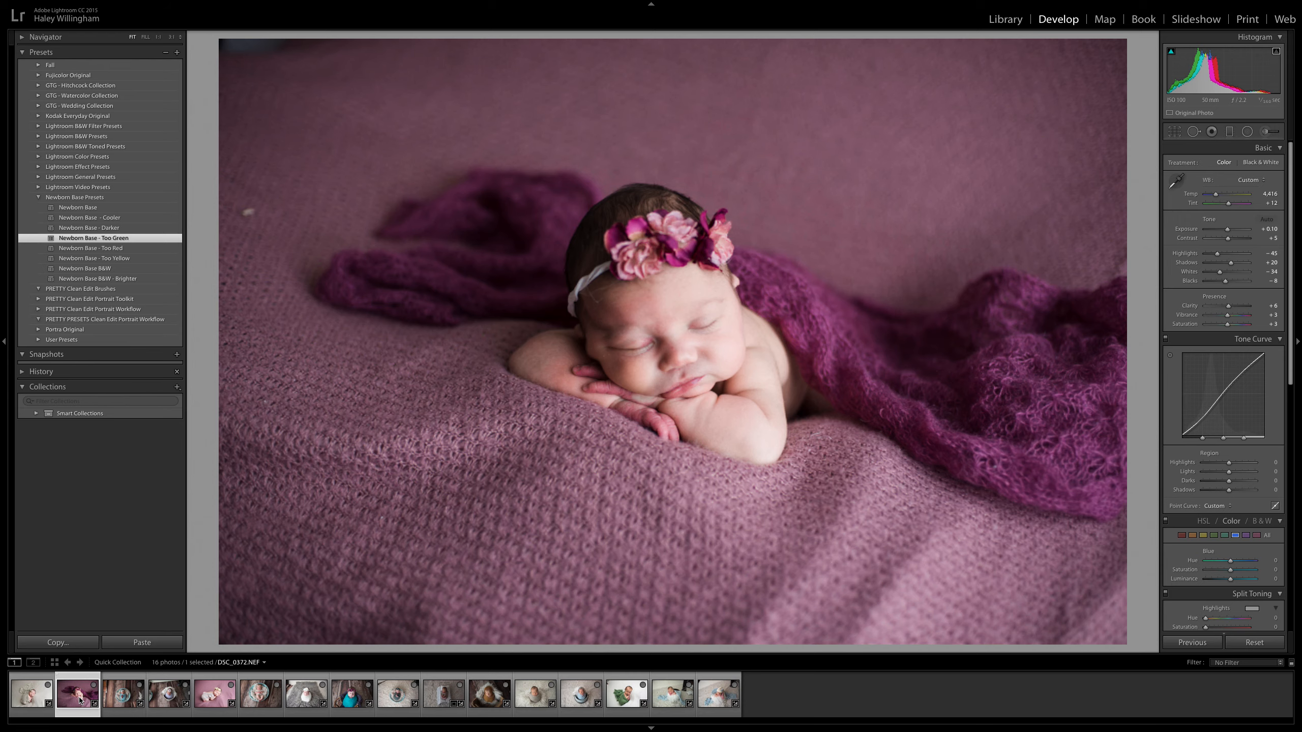
{"action": "left_click", "coordinate": [209, 700]}
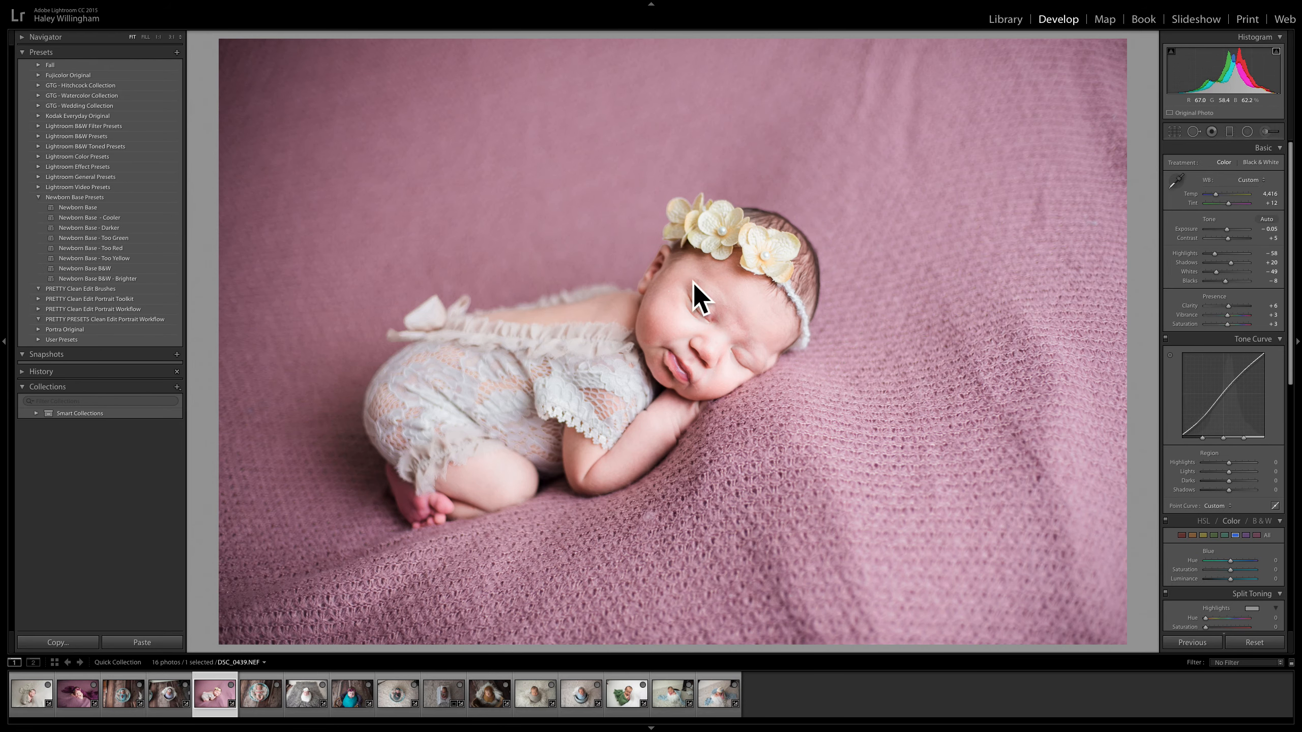
Compare the edited DSC_0439.NEF with its original by resetting the develop settings and undoing the reset, twice.
{"action": "left_click", "coordinate": [1265, 647]}
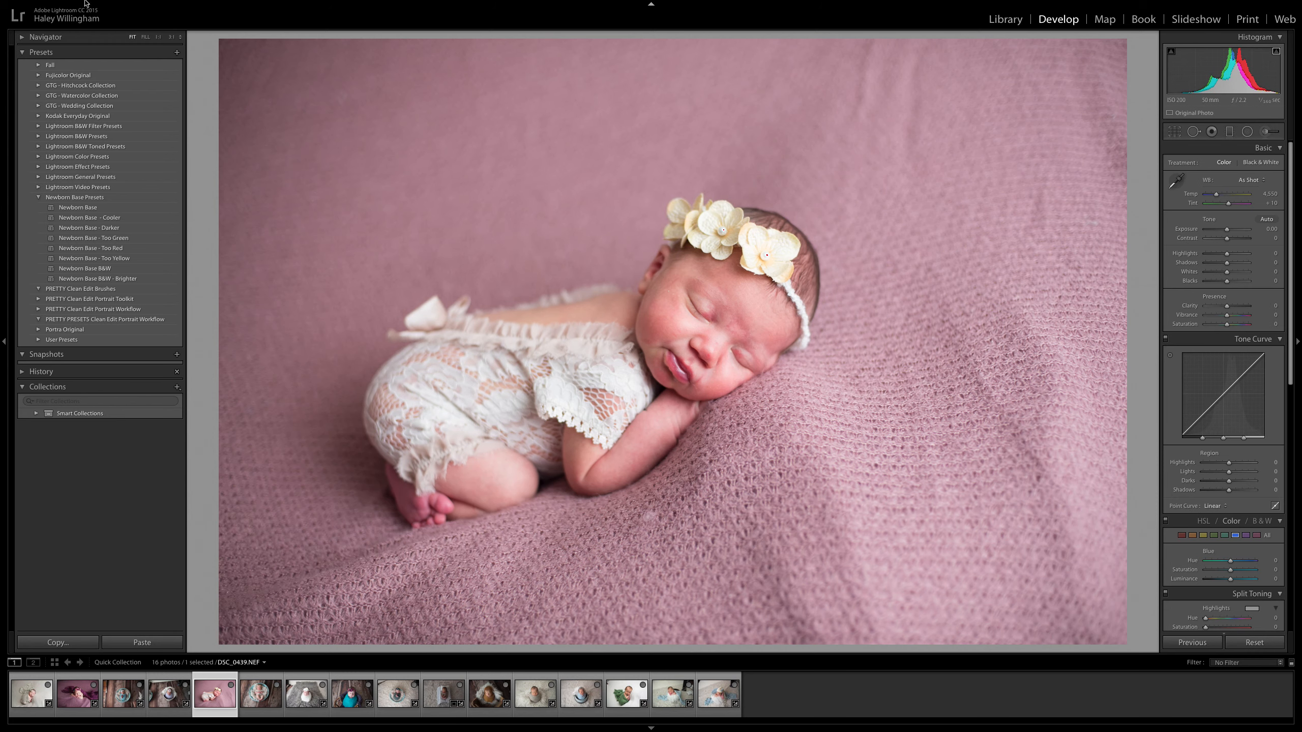
{"action": "mouse_move", "coordinate": [87, 4]}
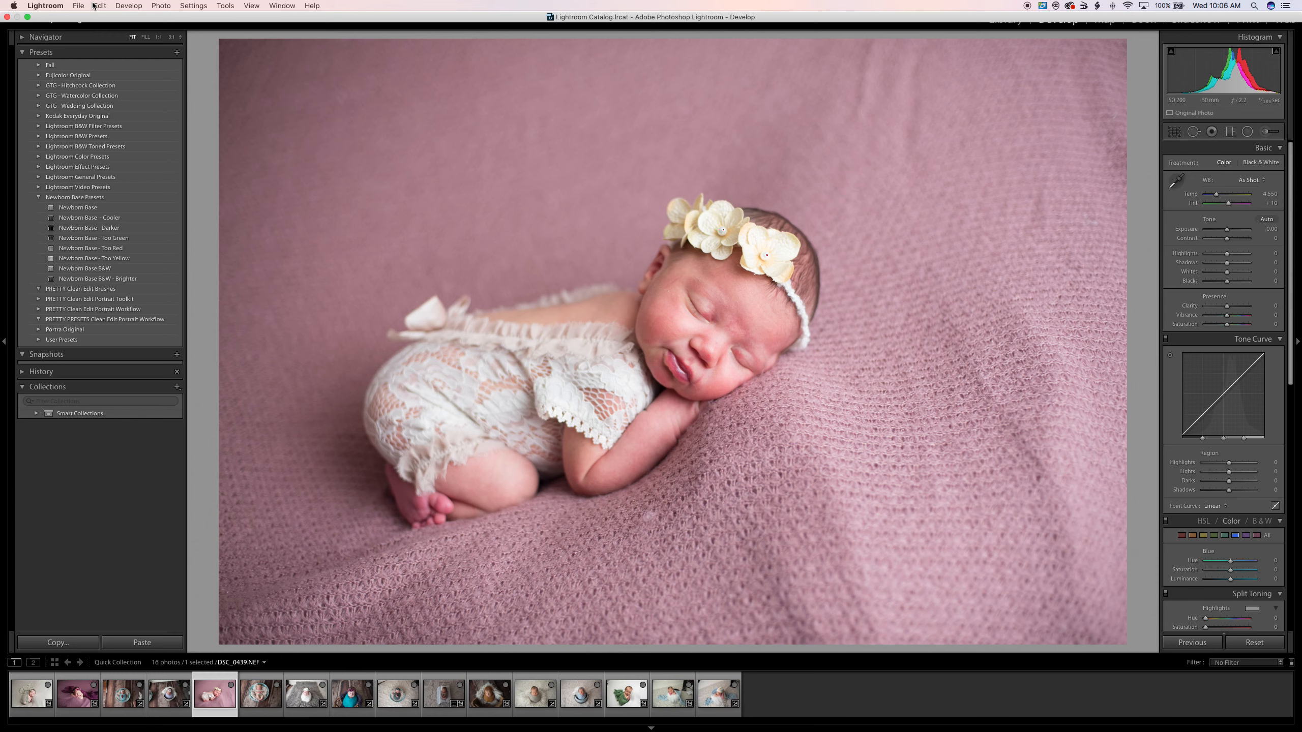
{"action": "left_click", "coordinate": [99, 5]}
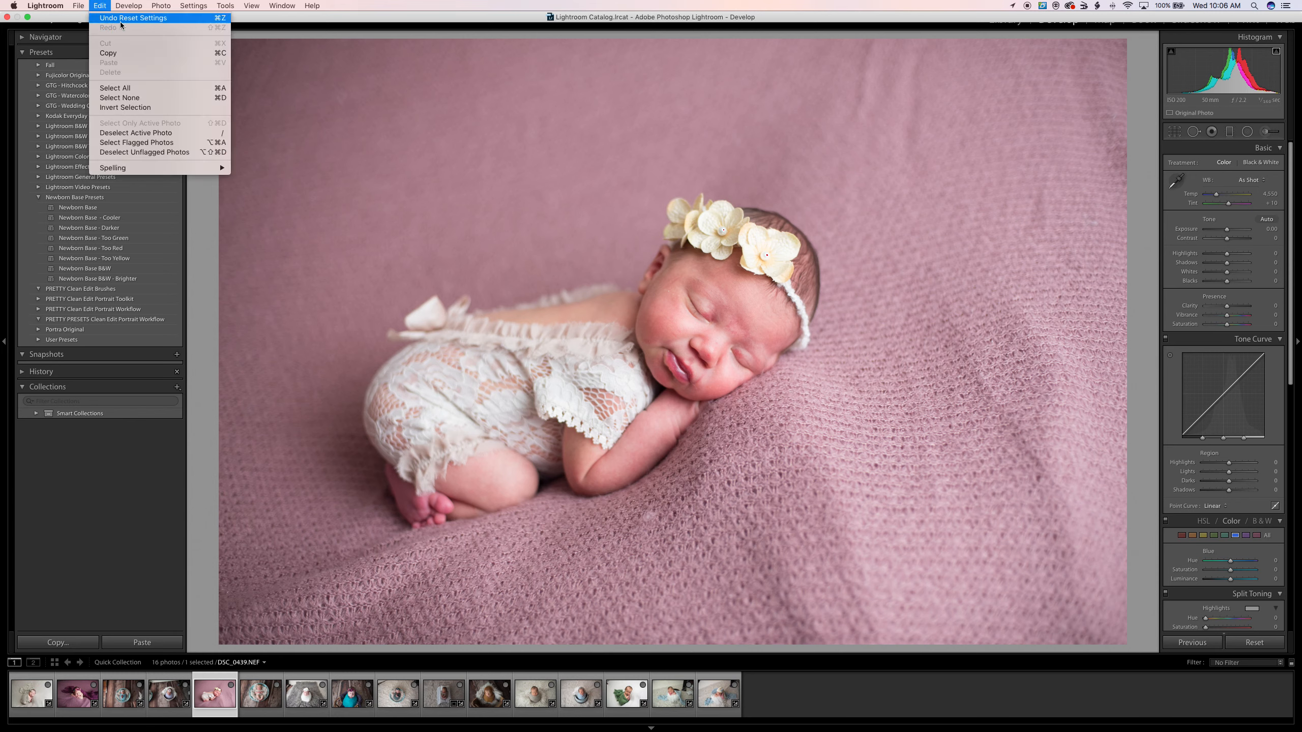
{"action": "left_click", "coordinate": [114, 18]}
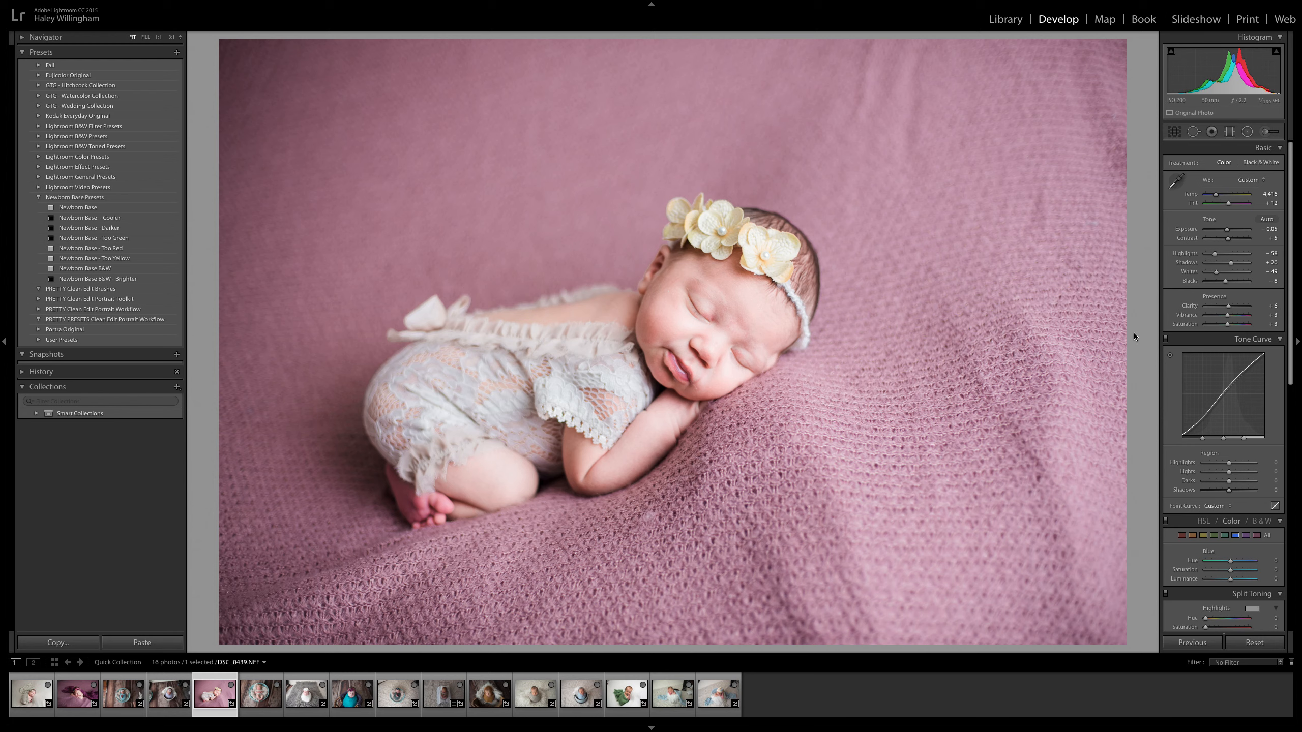
{"action": "left_click", "coordinate": [1254, 642]}
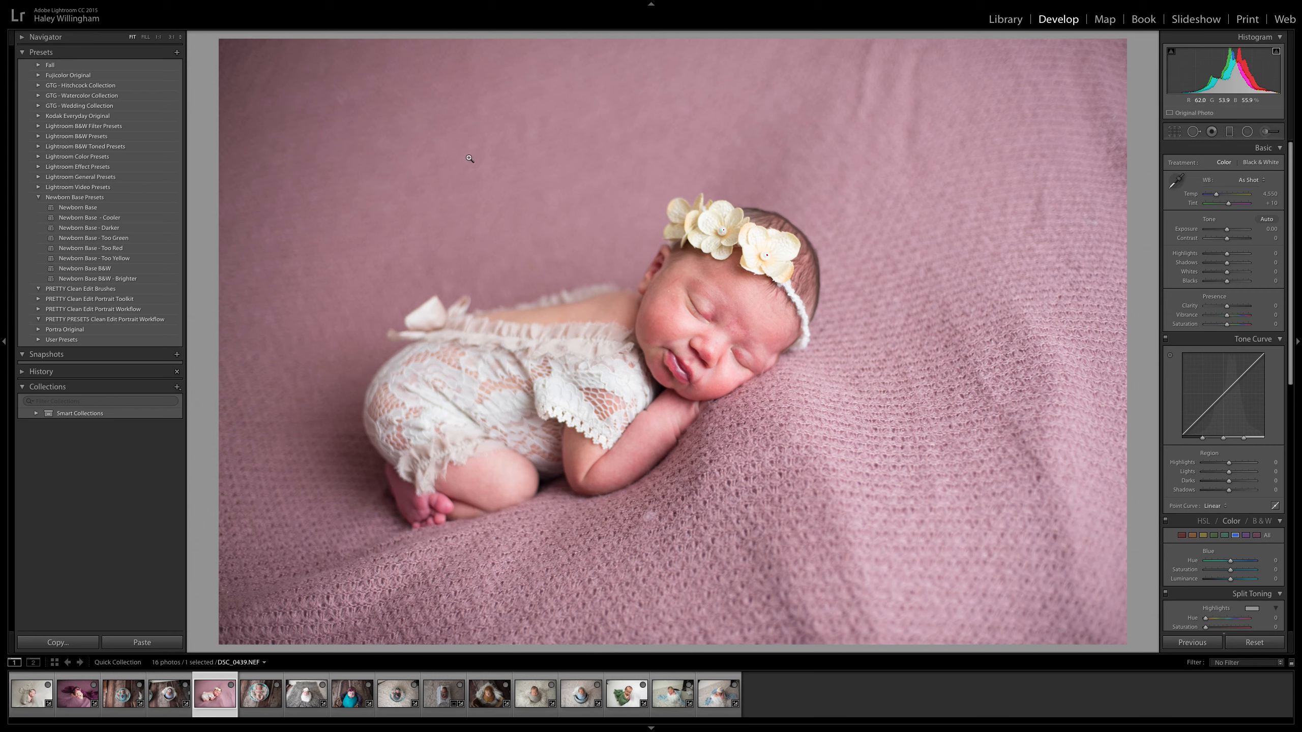
{"action": "left_click", "coordinate": [100, 6]}
{"action": "left_click", "coordinate": [103, 18]}
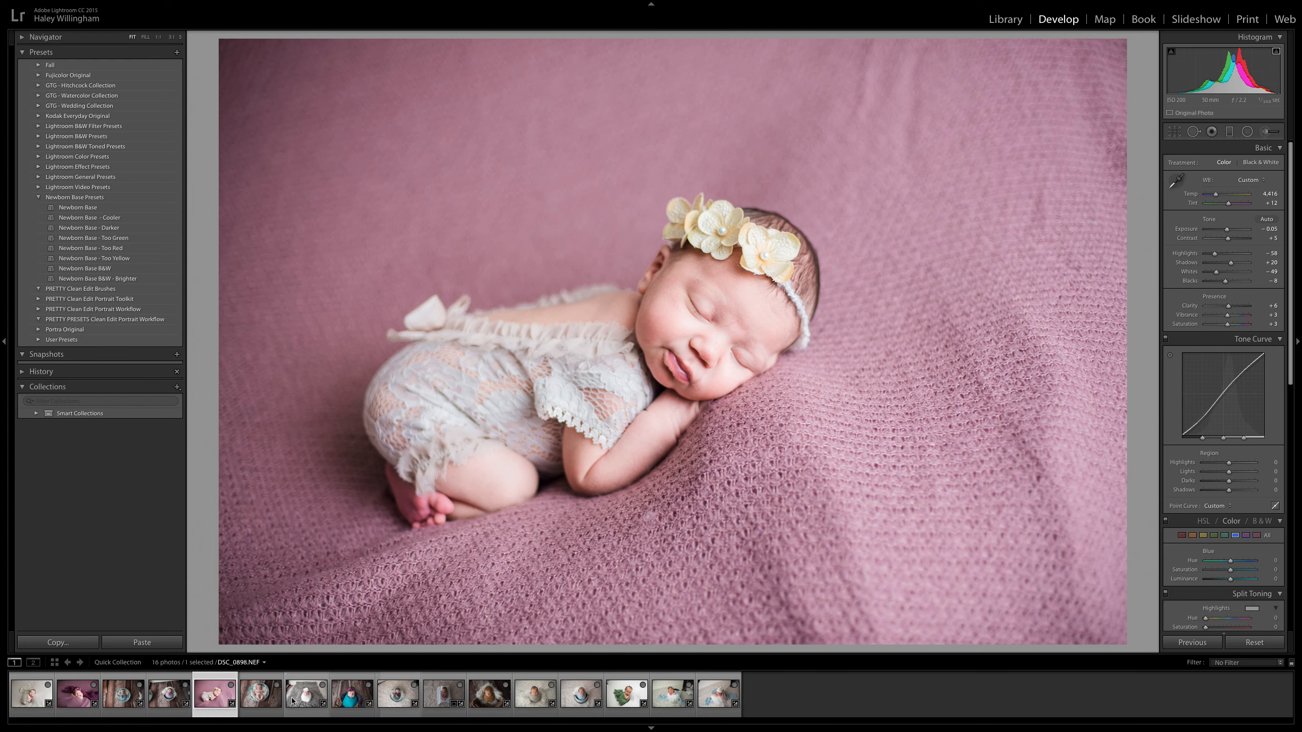
Apply the Newborn Base - Darker preset to DSC_0456.NEF, the baby in the turquoise bowl.
{"action": "left_click", "coordinate": [260, 700]}
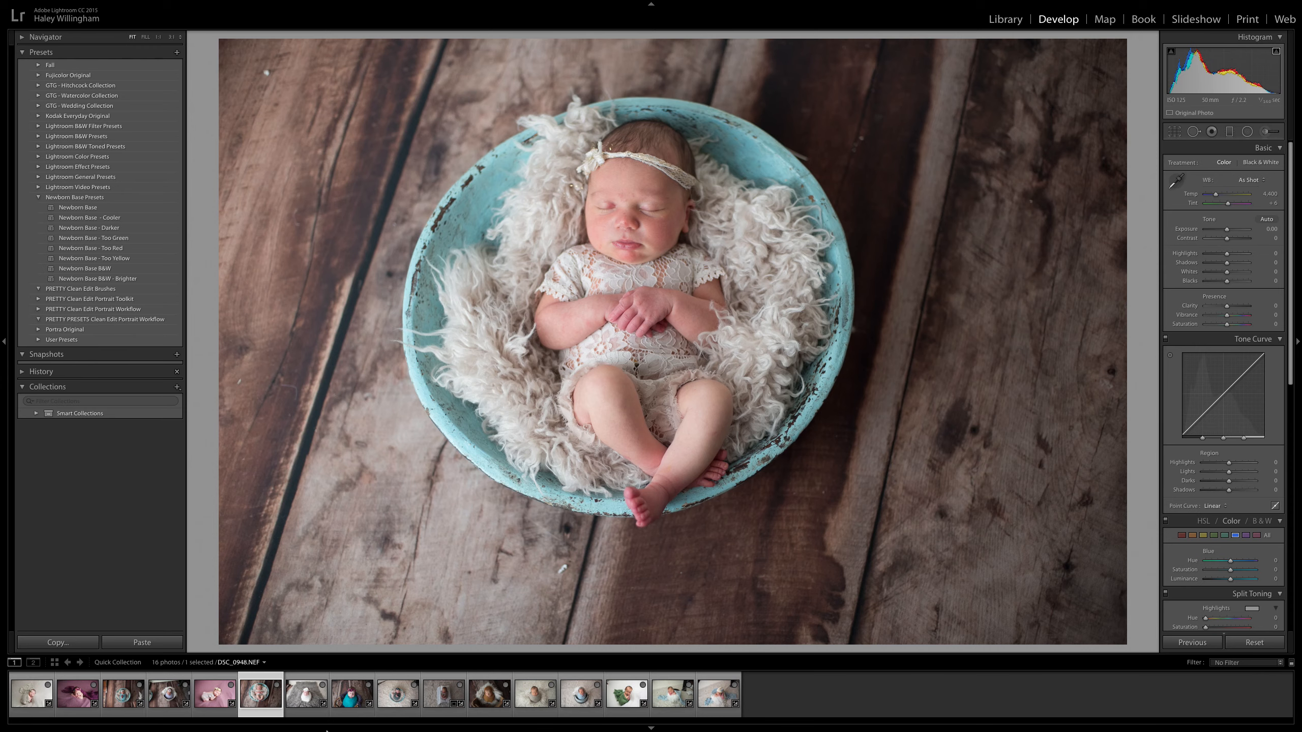
{"action": "left_click", "coordinate": [211, 701]}
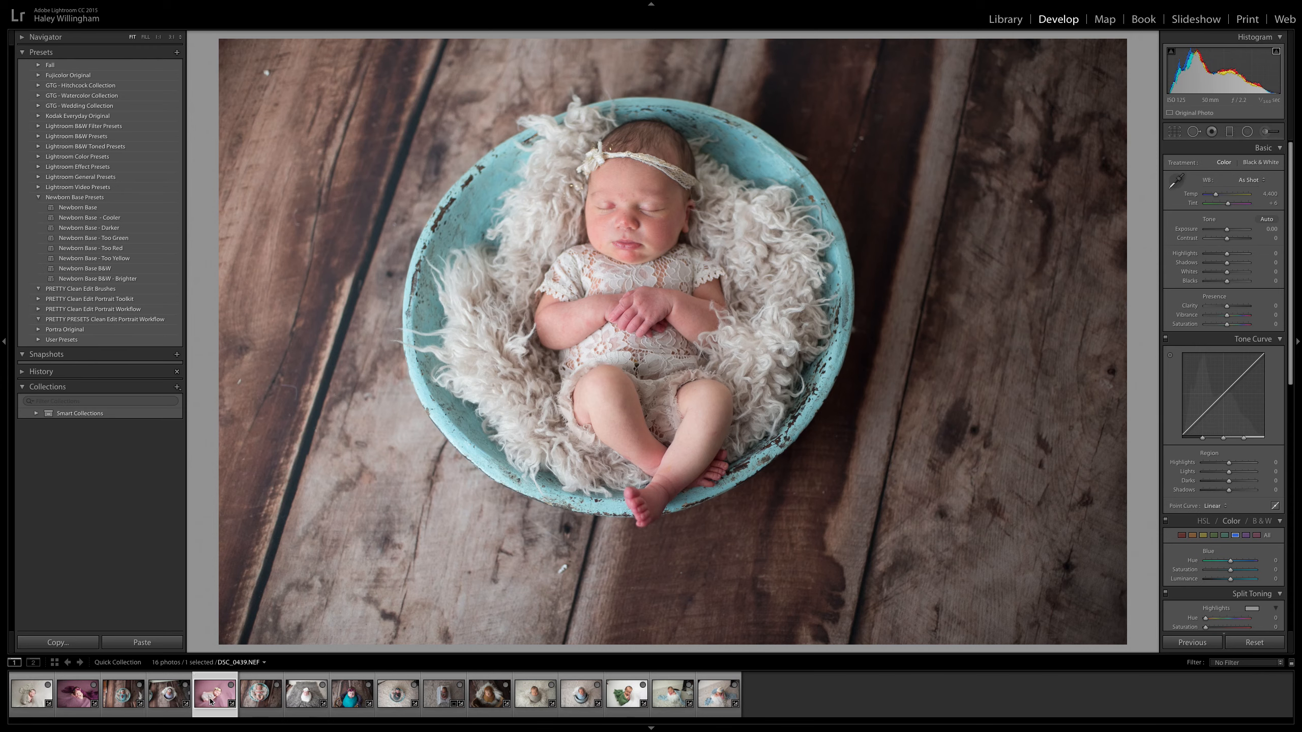
{"action": "left_click", "coordinate": [256, 702]}
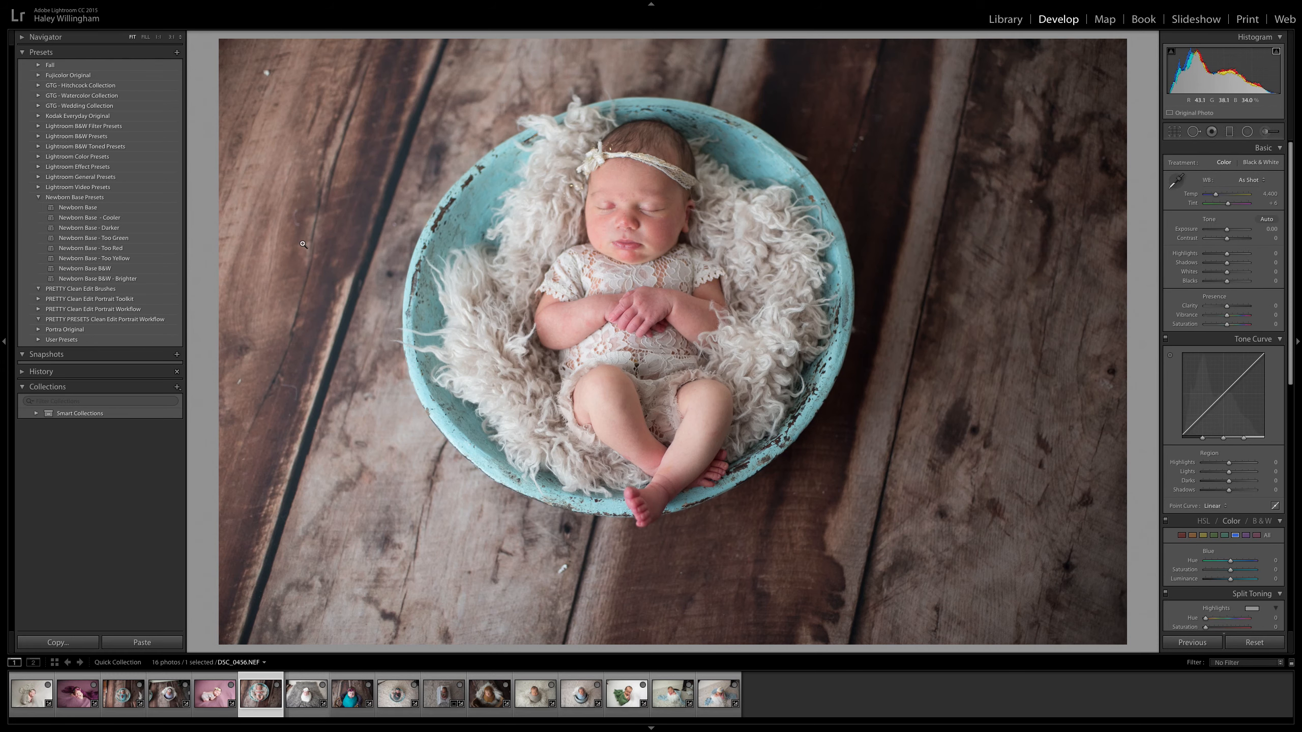
{"action": "left_click", "coordinate": [109, 229]}
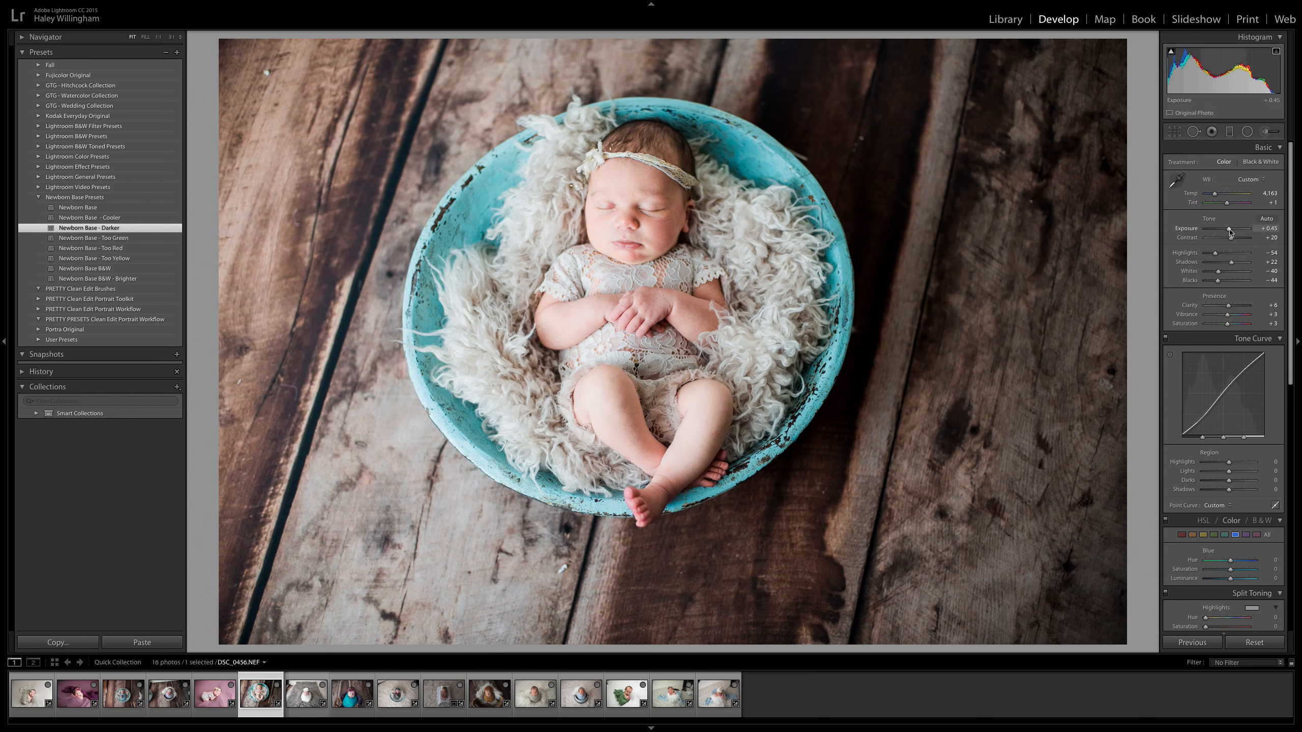
Set DSC_0456.NEF to highlights -67 and whites -64, and compare it with its original by resetting the develop settings and undoing the reset.
{"action": "left_click_drag", "start_coordinate": [1215, 253], "coordinate": [1211, 277]}
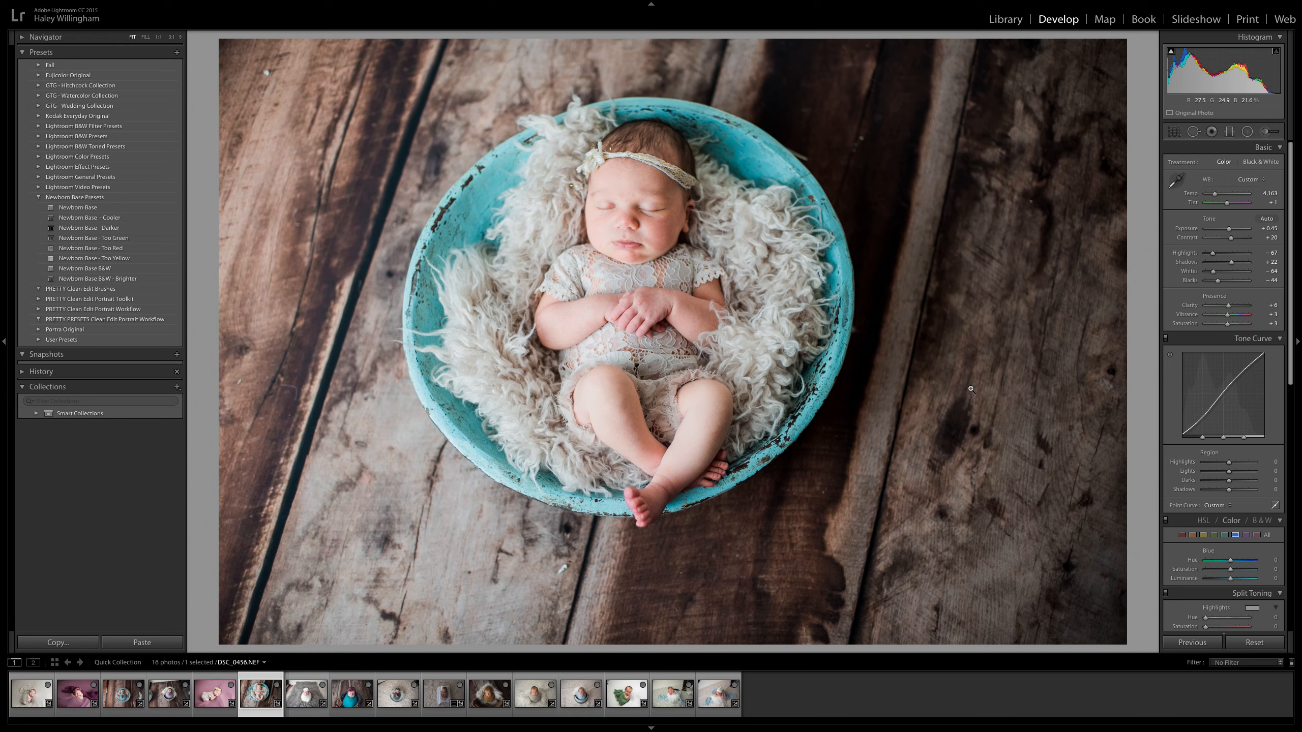
{"action": "left_click", "coordinate": [1271, 644]}
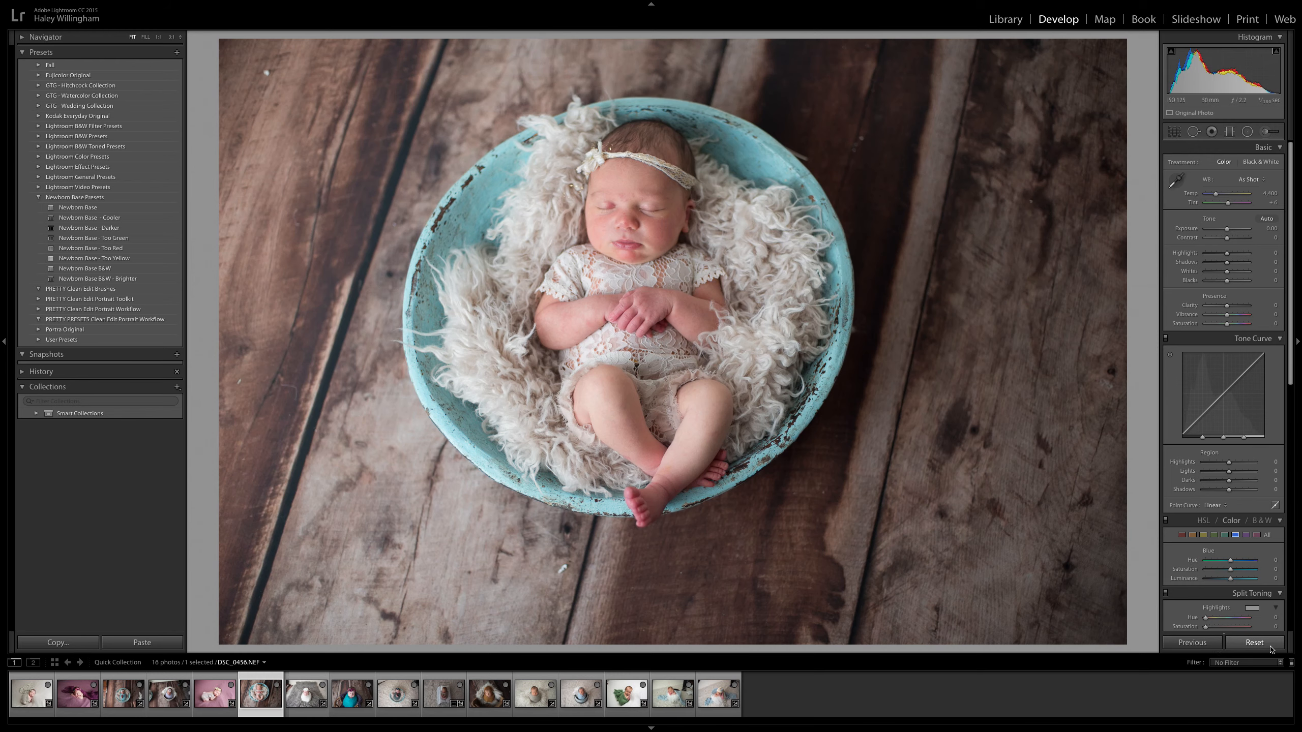
{"action": "left_click", "coordinate": [99, 6]}
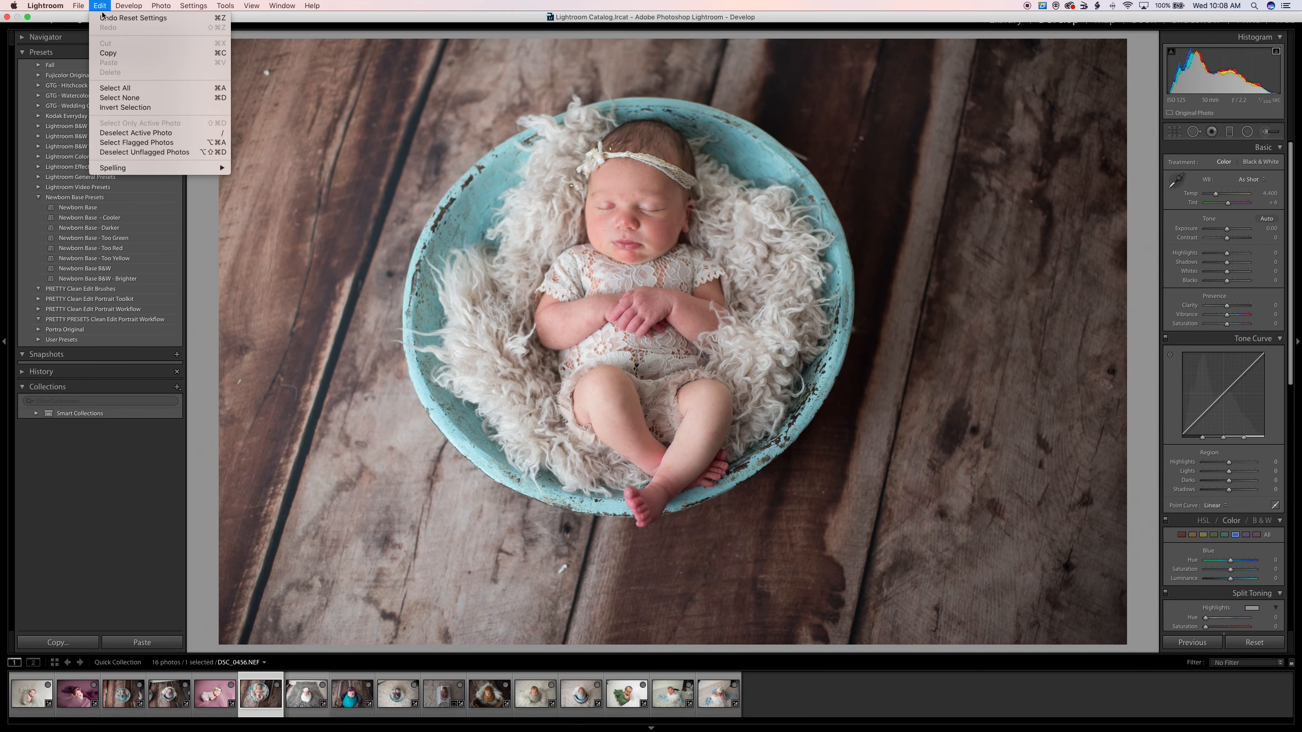
{"action": "left_click", "coordinate": [102, 18]}
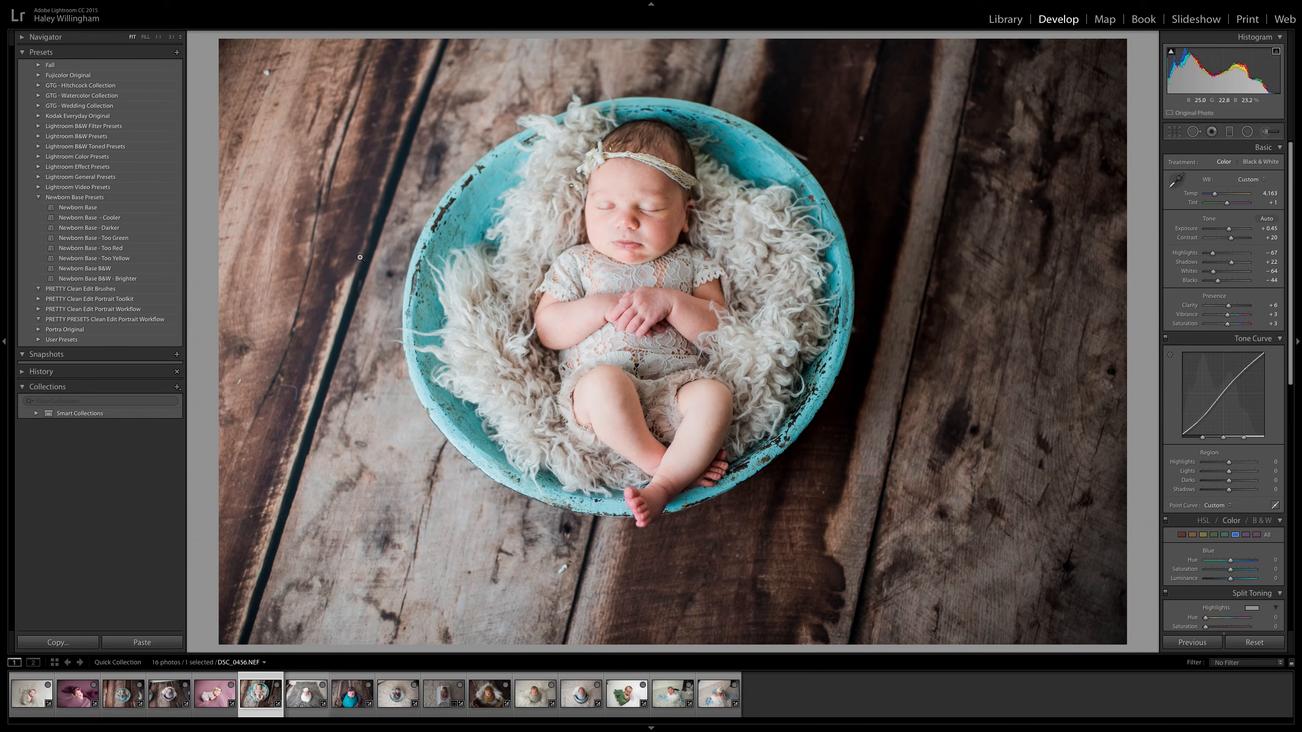
Try the Newborn Base B&W preset on DSC_0456.NEF, switch to Newborn Base B&W - Brighter, and set the exposure to +0.40.
{"action": "left_click", "coordinate": [109, 269]}
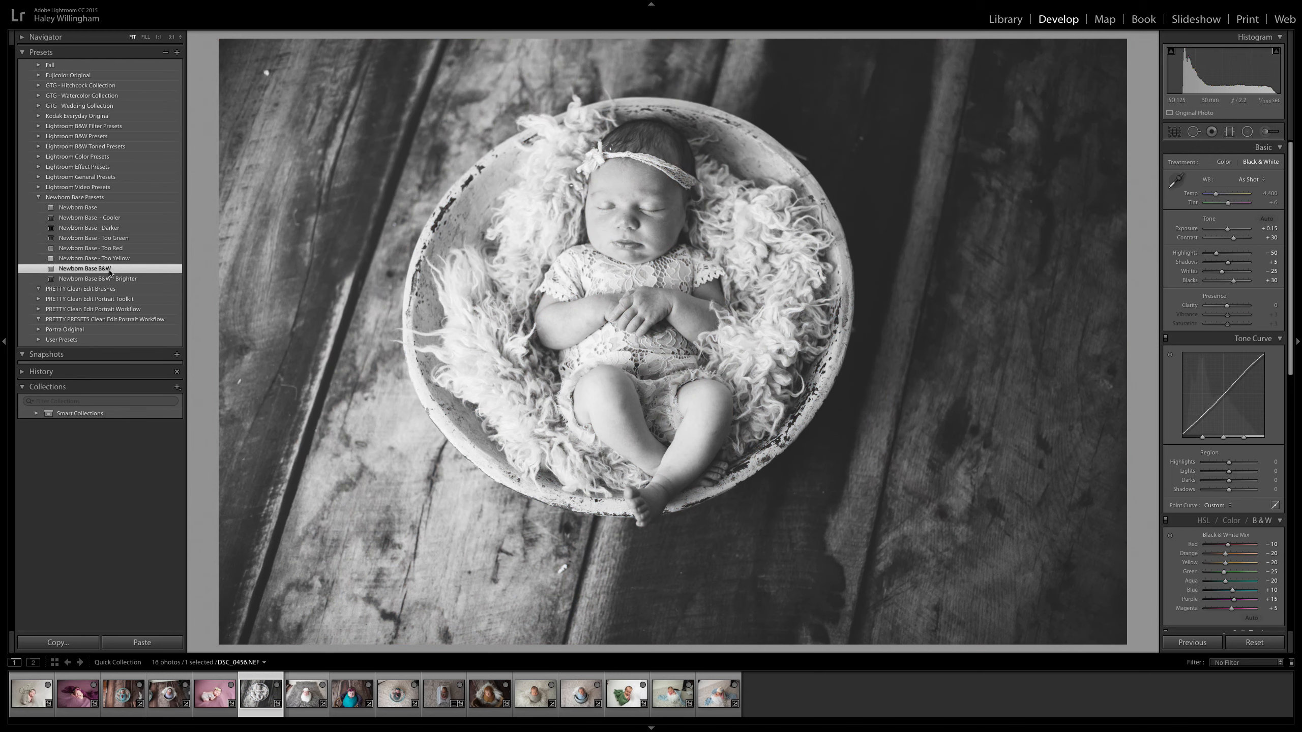
{"action": "left_click", "coordinate": [115, 280]}
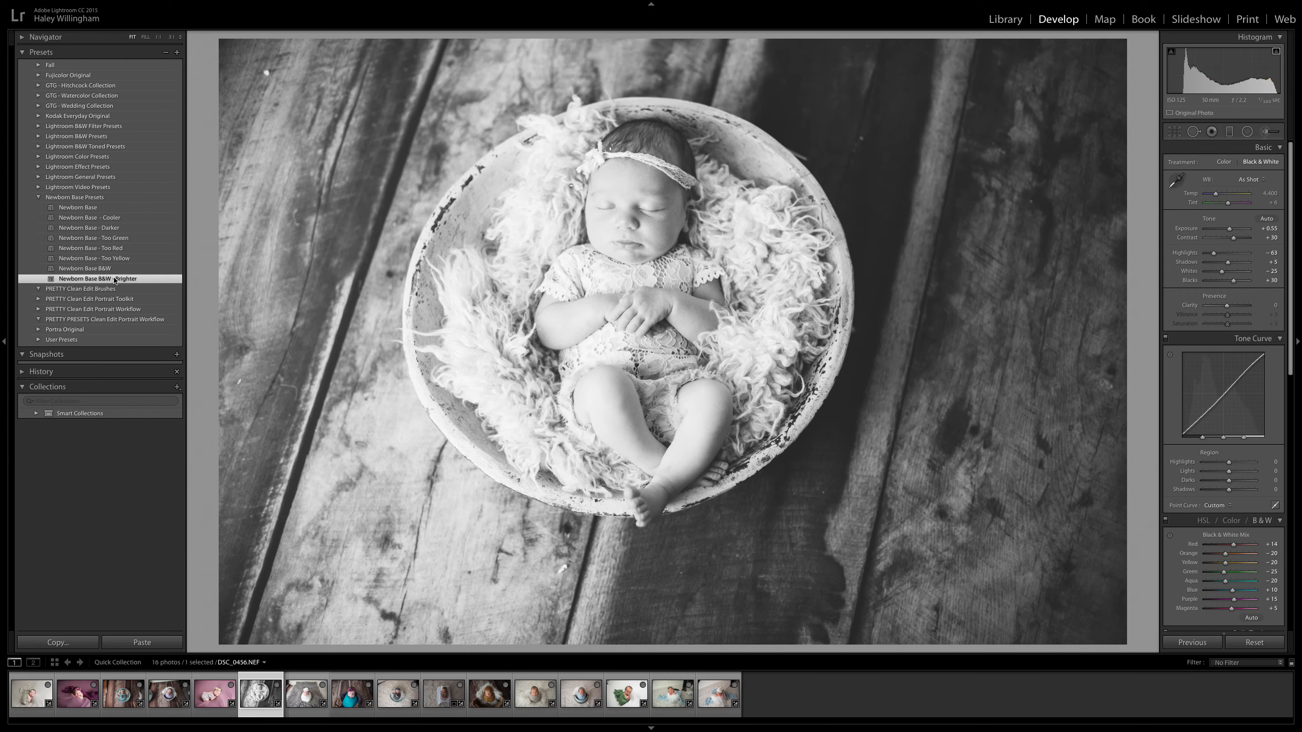
{"action": "left_click_drag", "start_coordinate": [1229, 229], "coordinate": [1229, 232]}
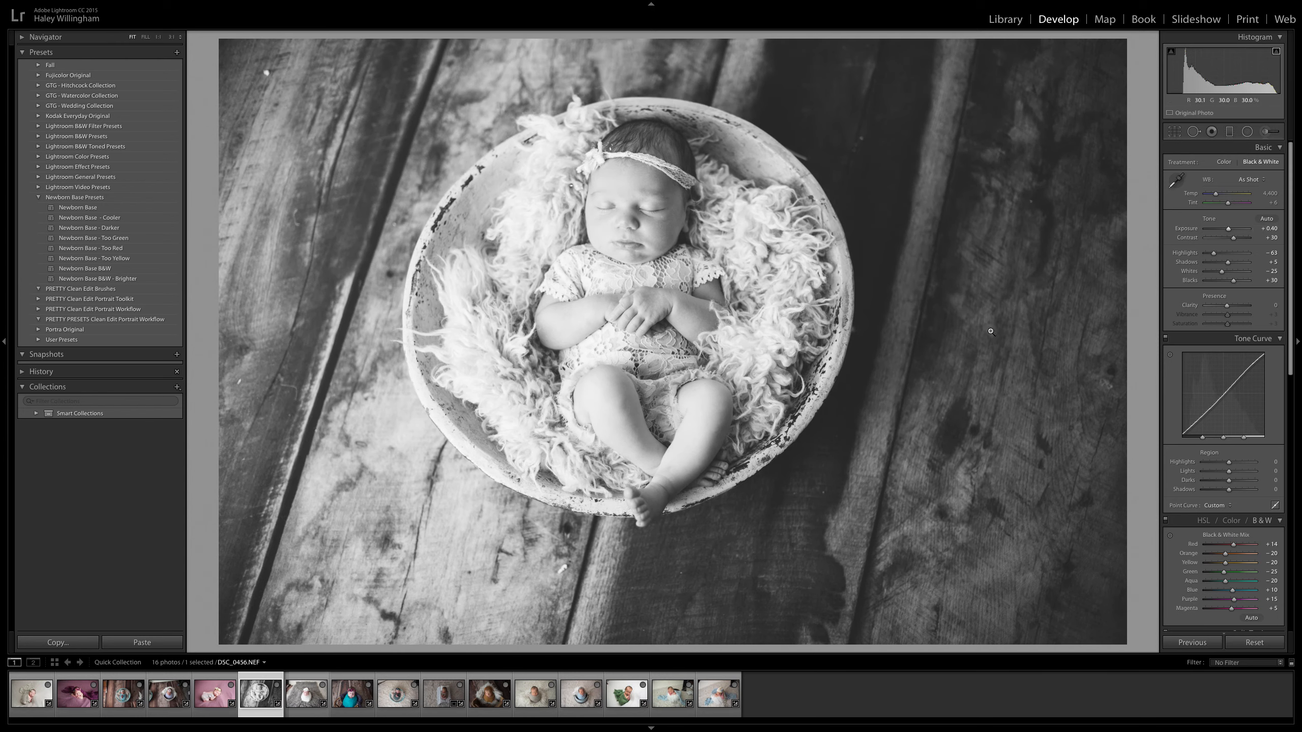
Convert DSC_0439.NEF to black and white, trying Newborn Base B&W at exposure +0.45 and finishing with Newborn Base B&W - Brighter at +0.25.
{"action": "left_click", "coordinate": [216, 700]}
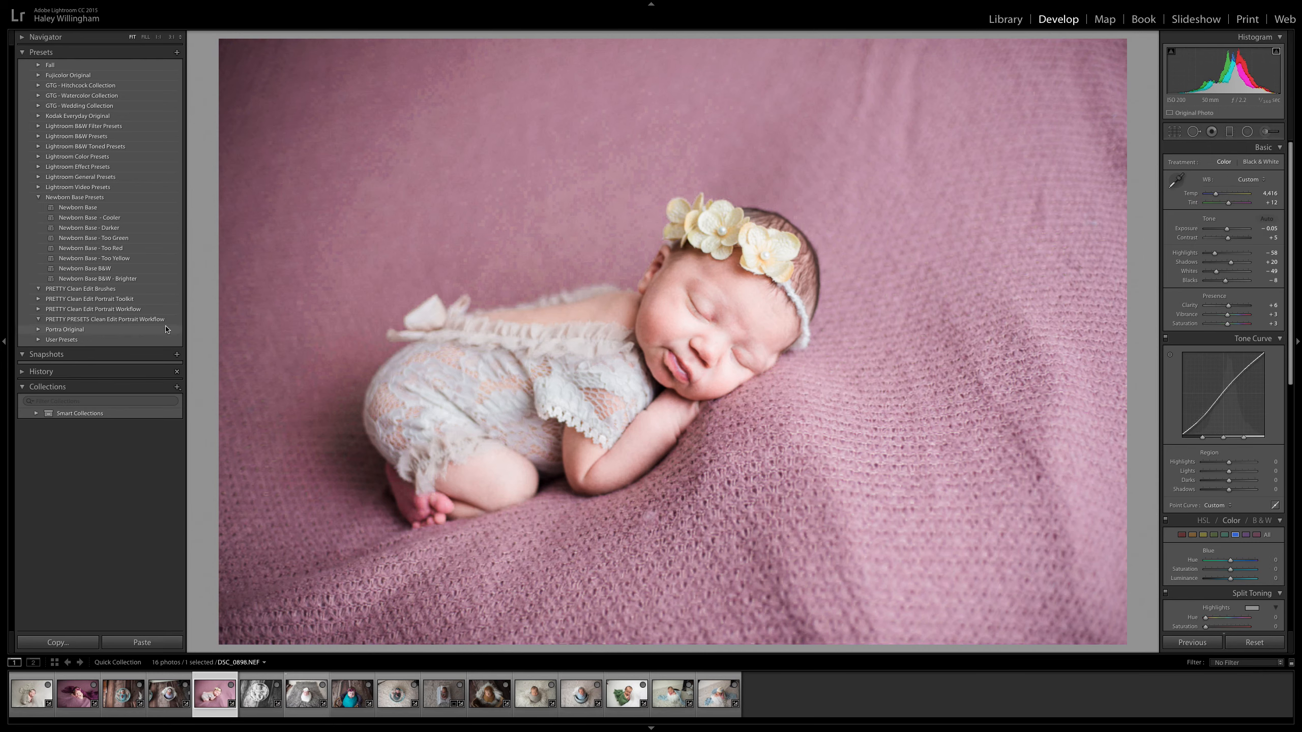
{"action": "left_click", "coordinate": [119, 273]}
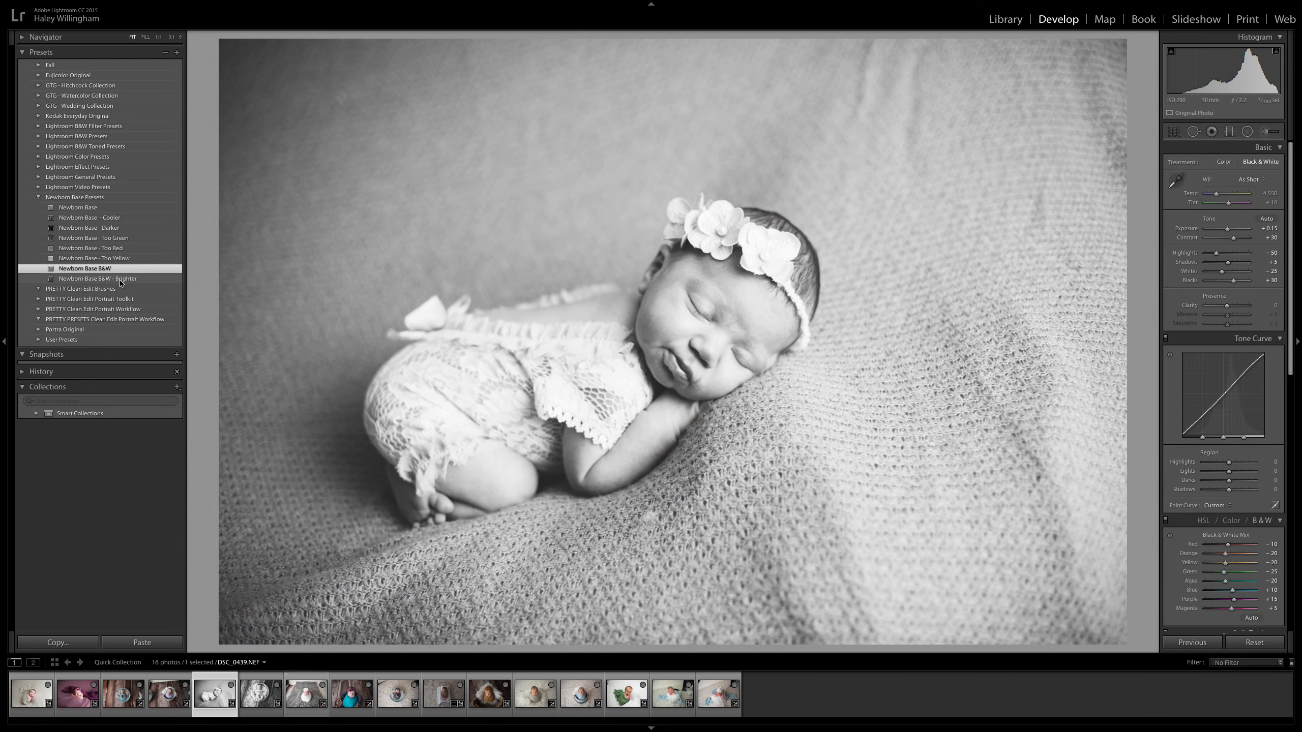
{"action": "left_click", "coordinate": [121, 281]}
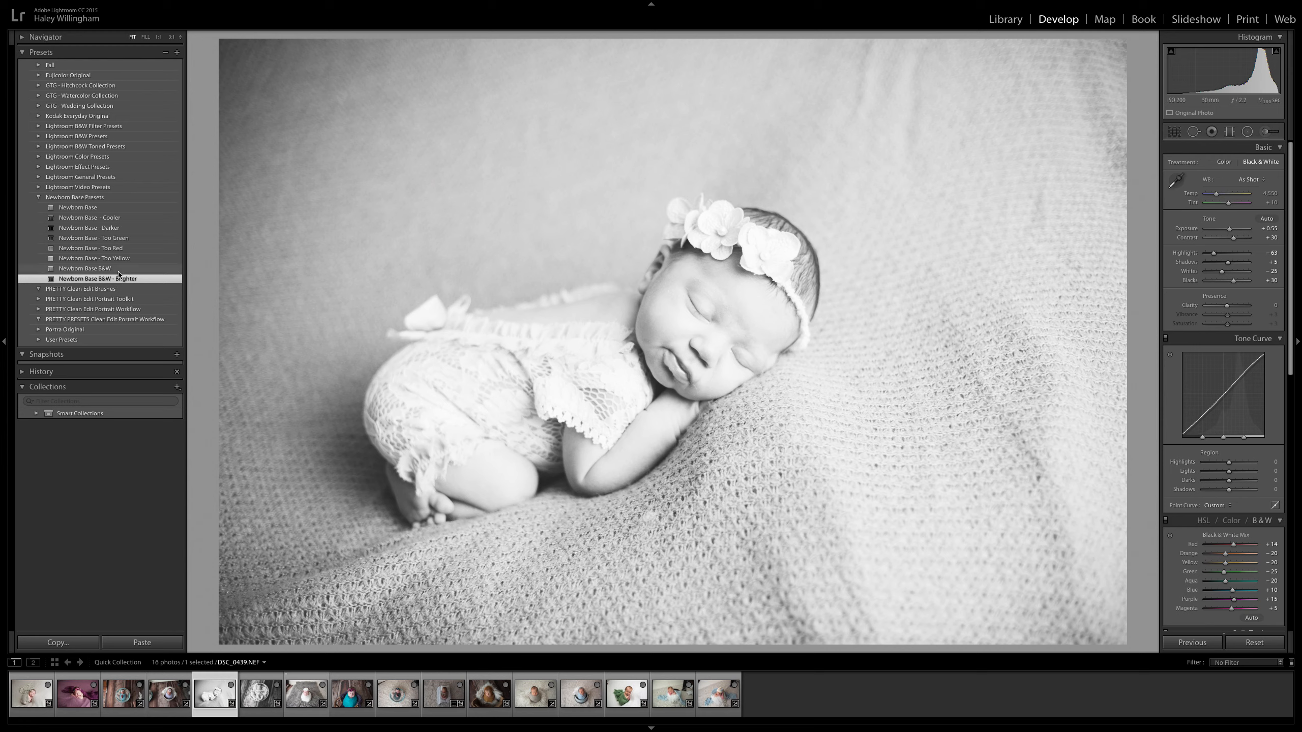
{"action": "left_click", "coordinate": [119, 271]}
{"action": "left_click_drag", "start_coordinate": [1227, 229], "coordinate": [1229, 231]}
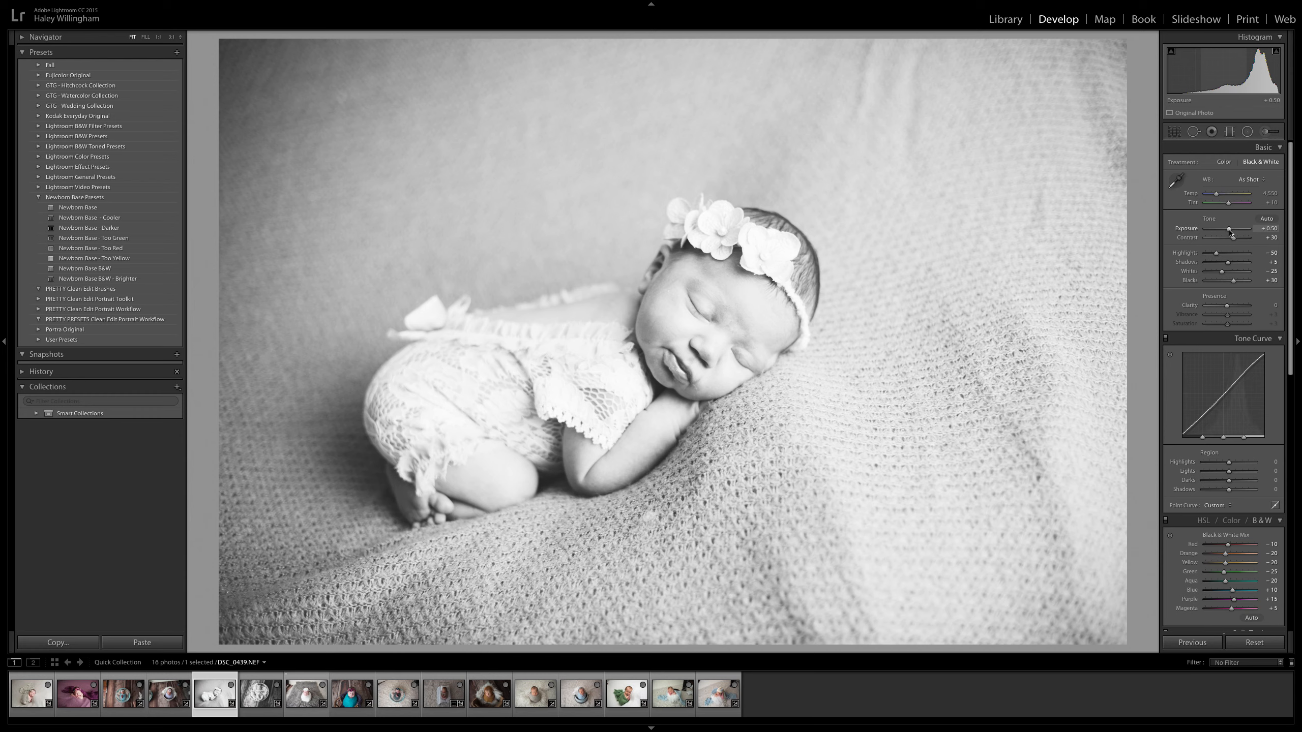
{"action": "left_click_drag", "start_coordinate": [1230, 232], "coordinate": [1228, 232]}
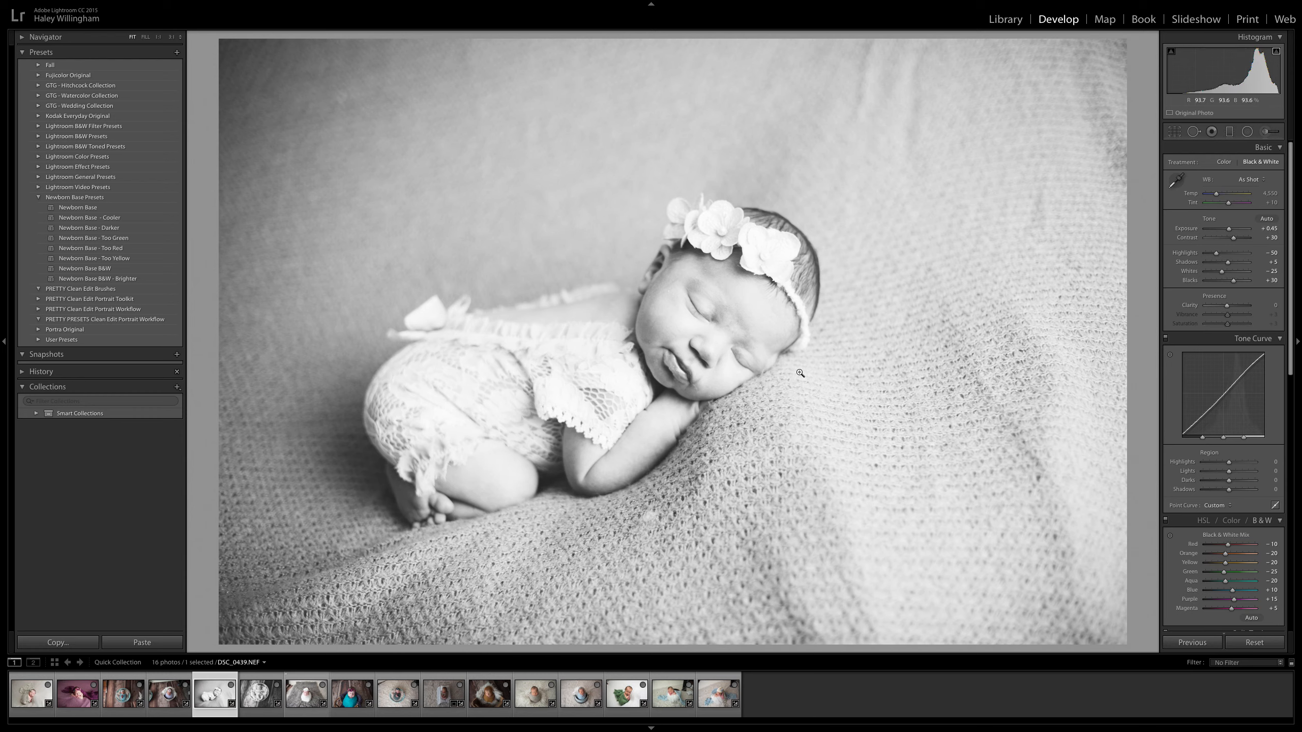
{"action": "left_click", "coordinate": [118, 280]}
{"action": "left_click_drag", "start_coordinate": [1229, 231], "coordinate": [1229, 232]}
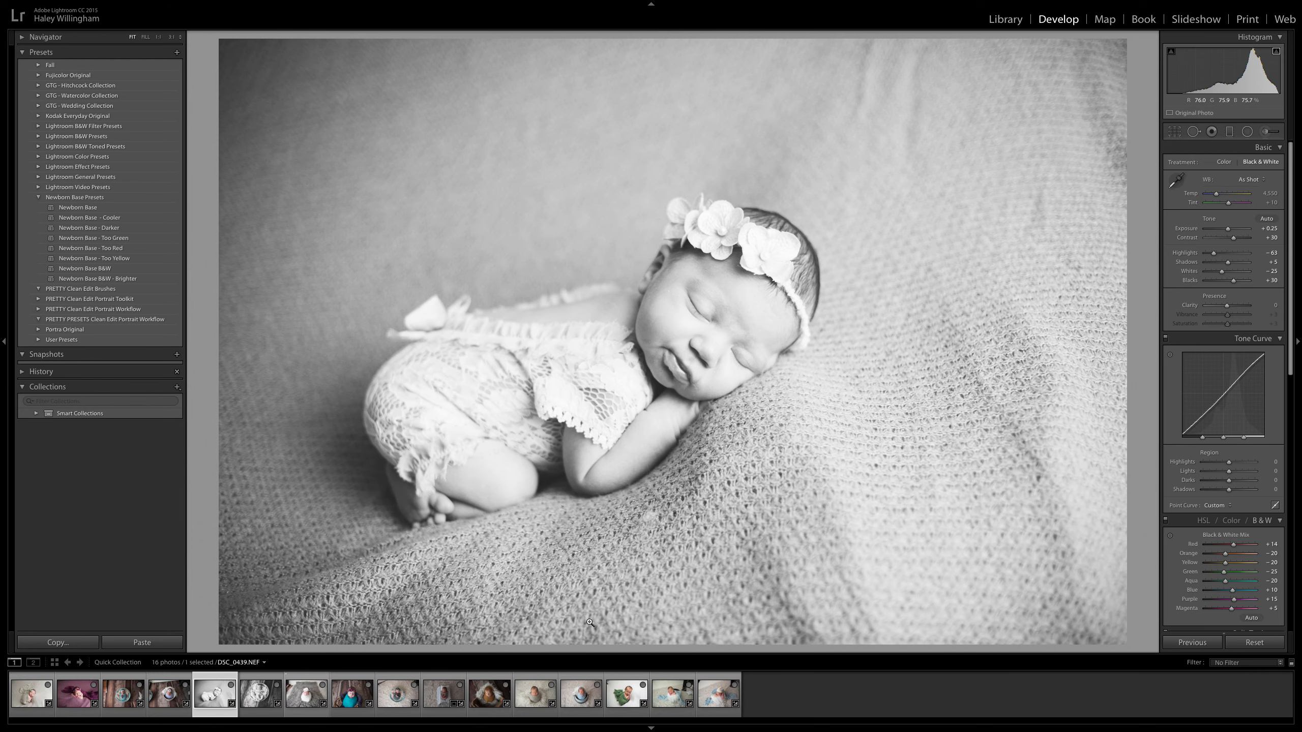
Try the Newborn Base B&W preset on DSC_0372.NEF, the baby with the purple wrap, and replace it with Newborn Base B&W - Brighter.
{"action": "left_click", "coordinate": [79, 702]}
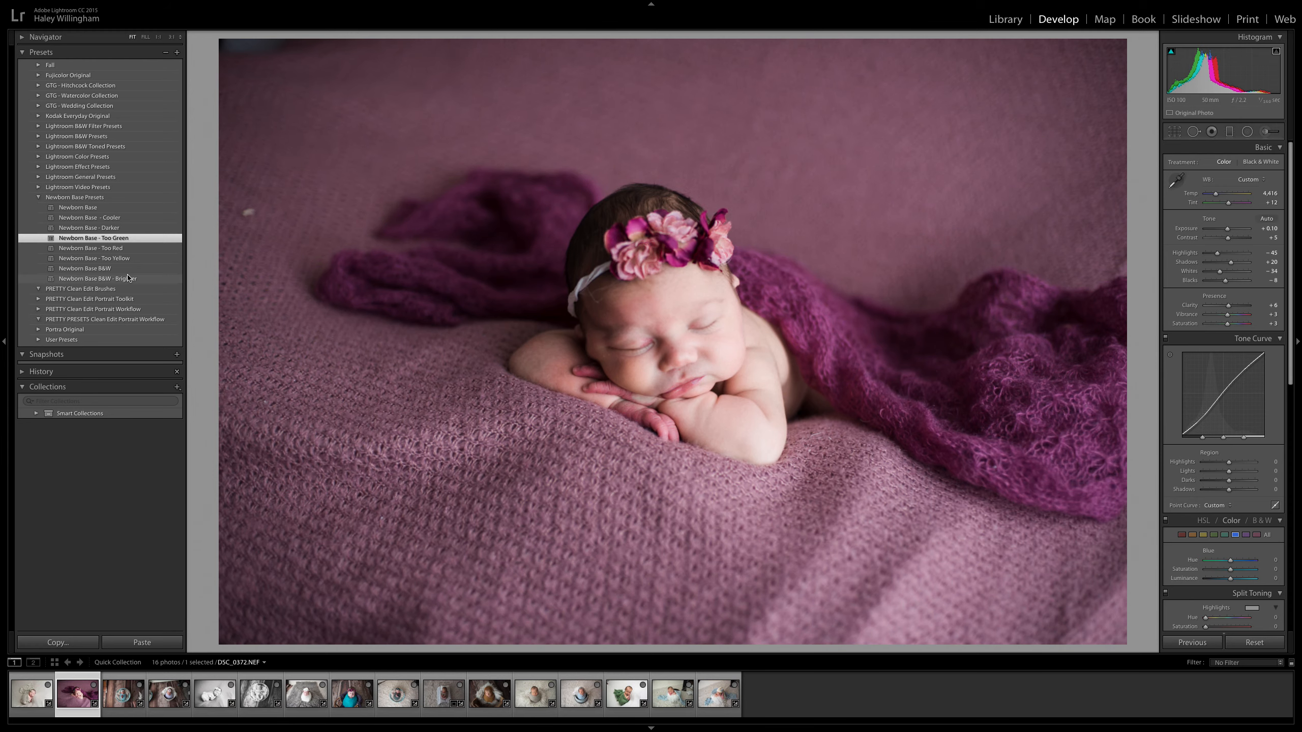
{"action": "left_click", "coordinate": [119, 269]}
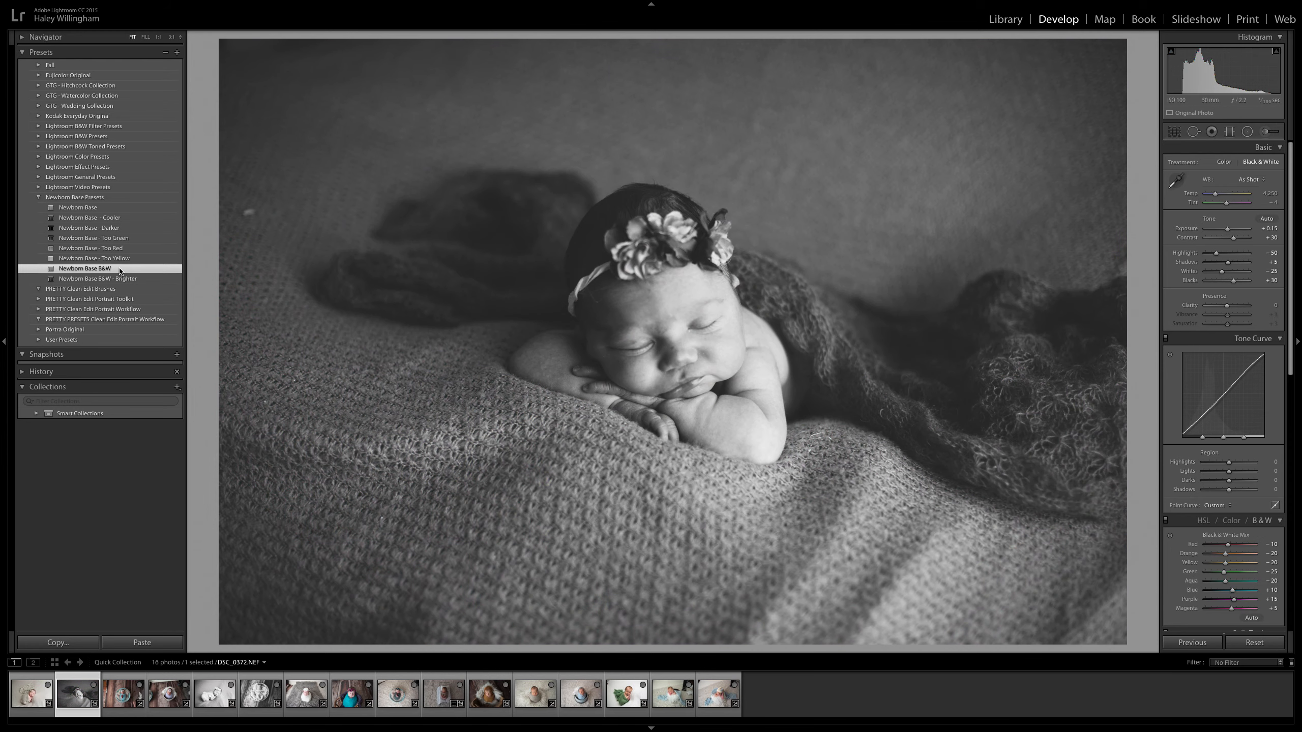
{"action": "left_click", "coordinate": [128, 279]}
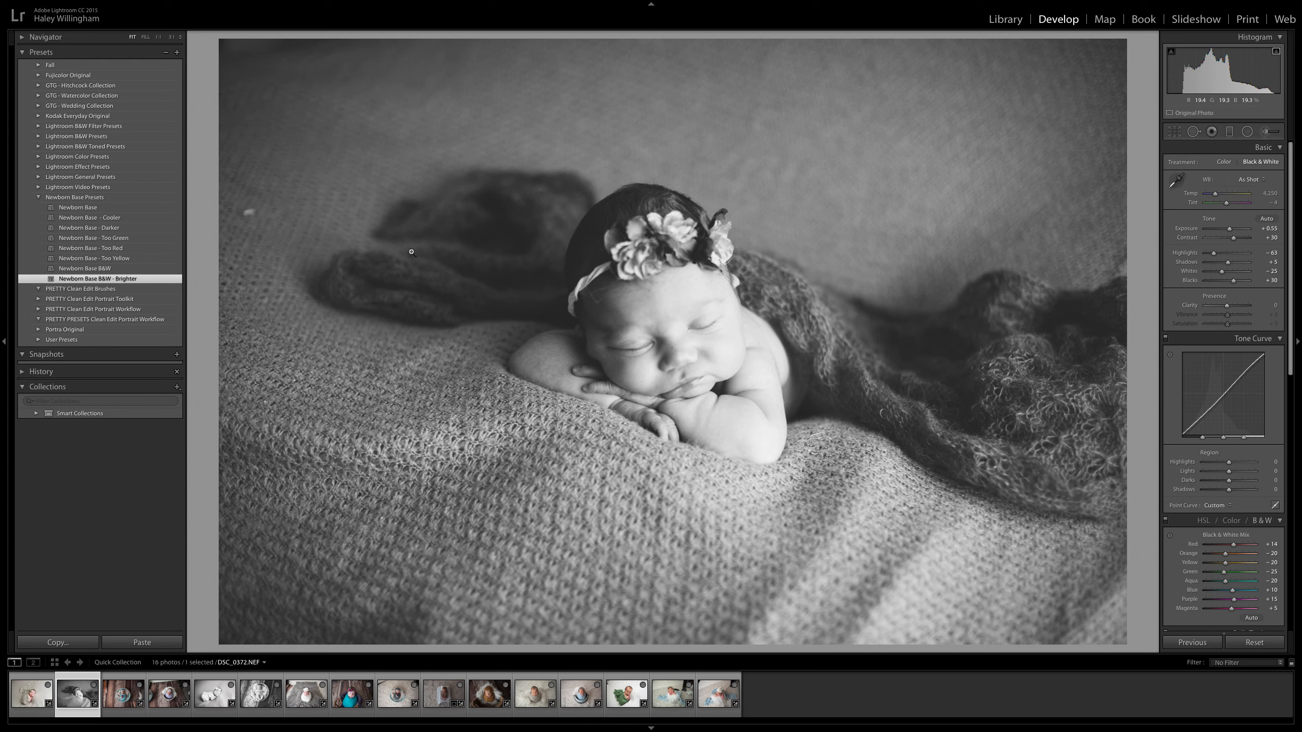
Apply the Newborn Base B&W - Brighter preset to DSC_0293.NEF, the baby on the cream blanket, and set its exposure to +0.85.
{"action": "left_click", "coordinate": [32, 693]}
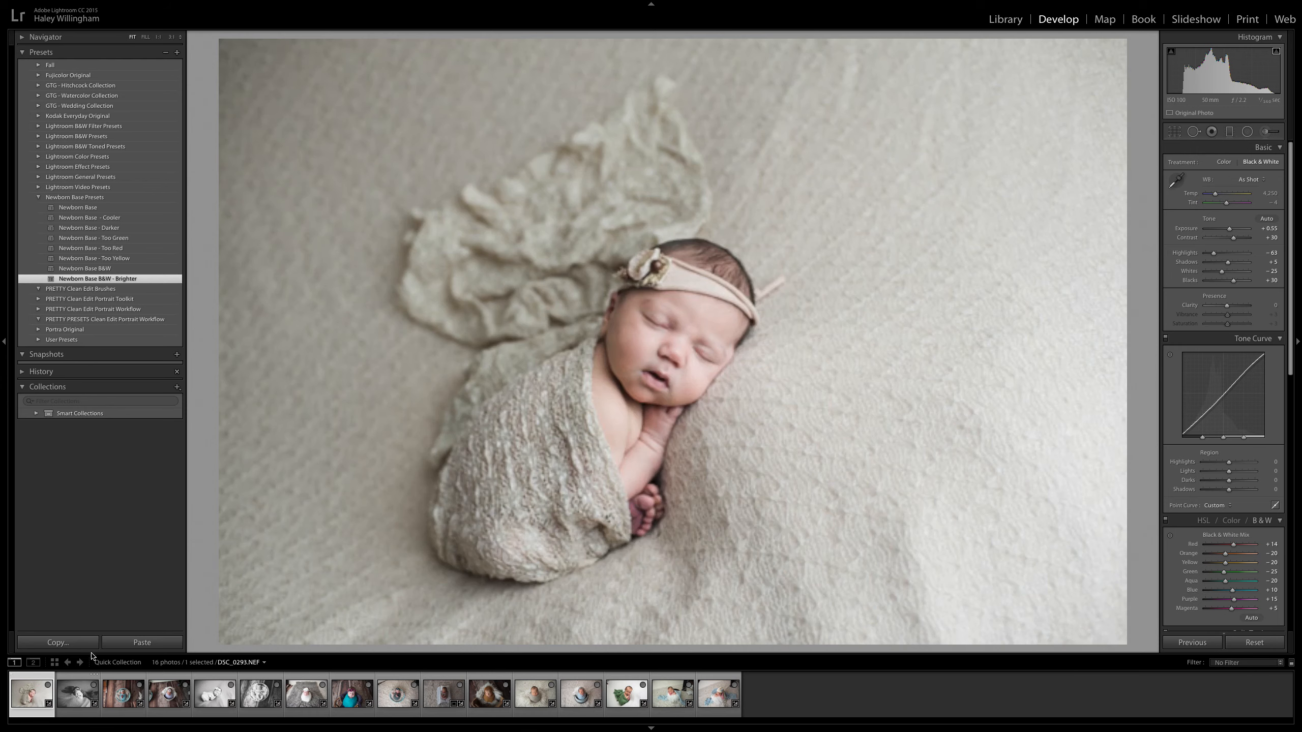
{"action": "left_click", "coordinate": [132, 280]}
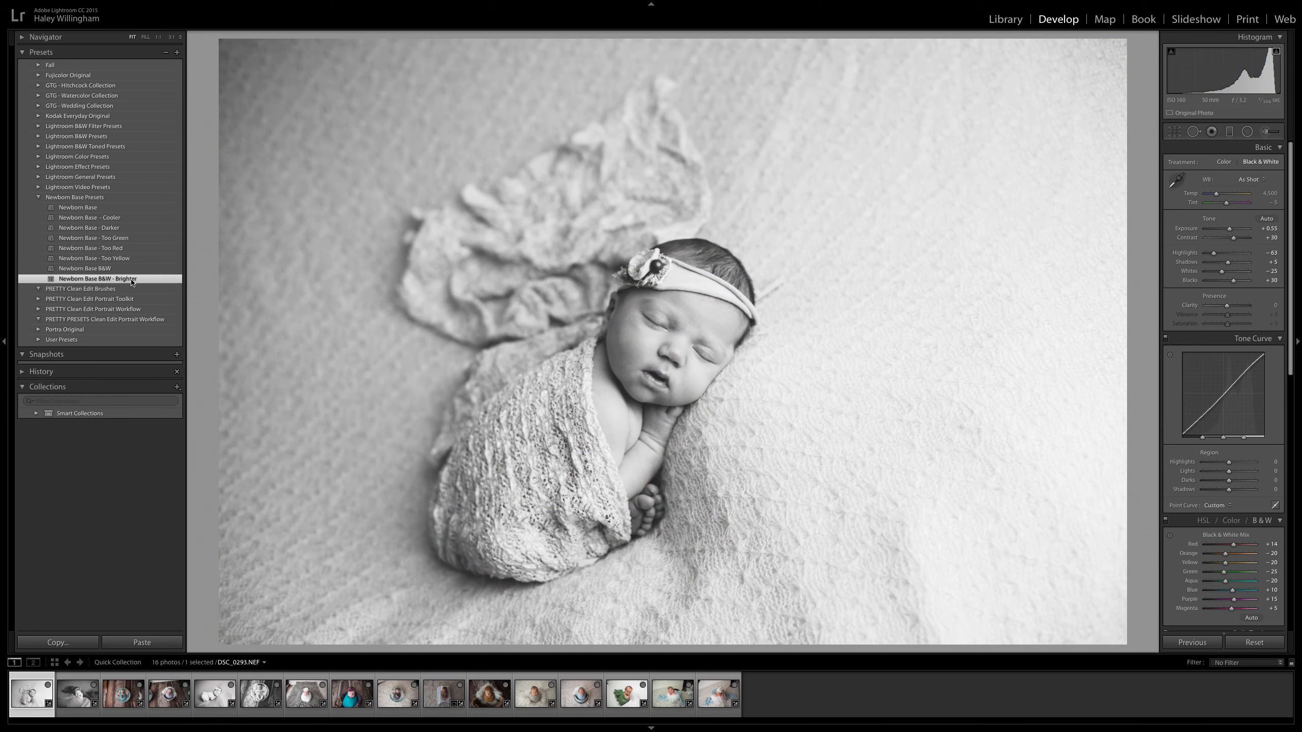
{"action": "left_click_drag", "start_coordinate": [1231, 231], "coordinate": [1233, 234]}
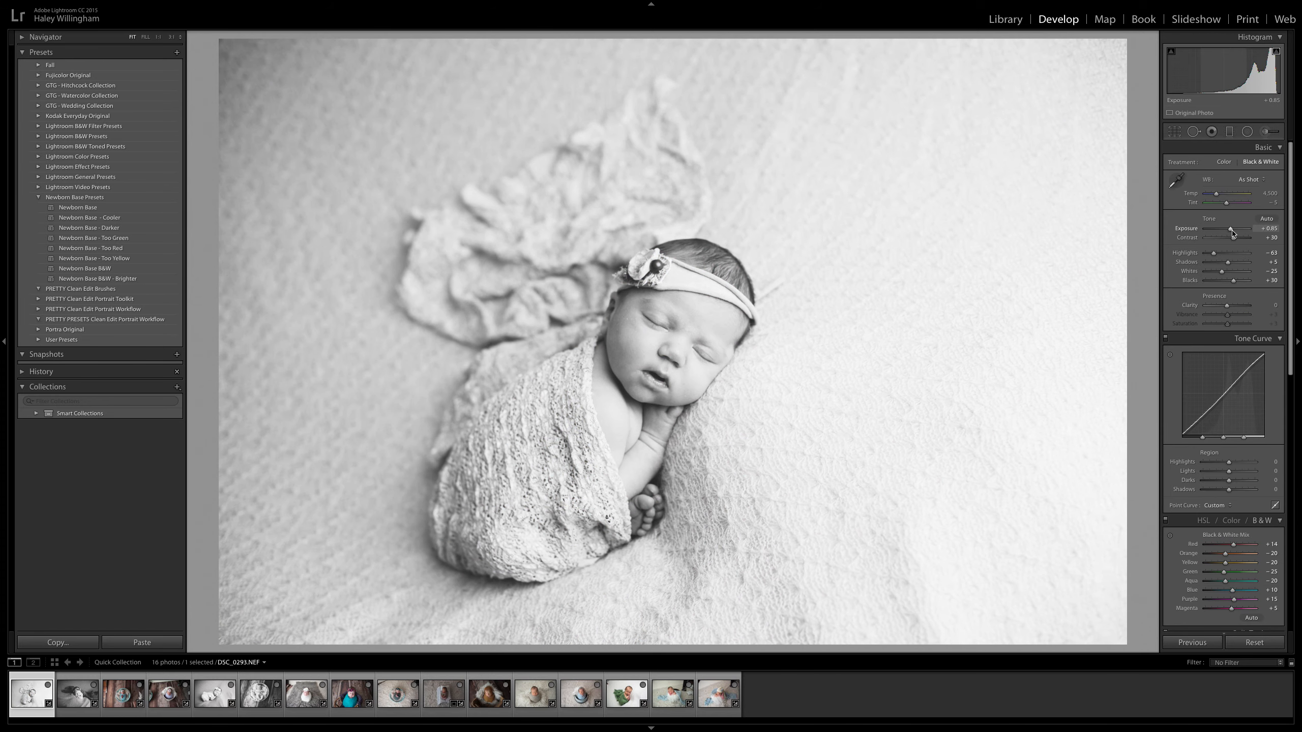